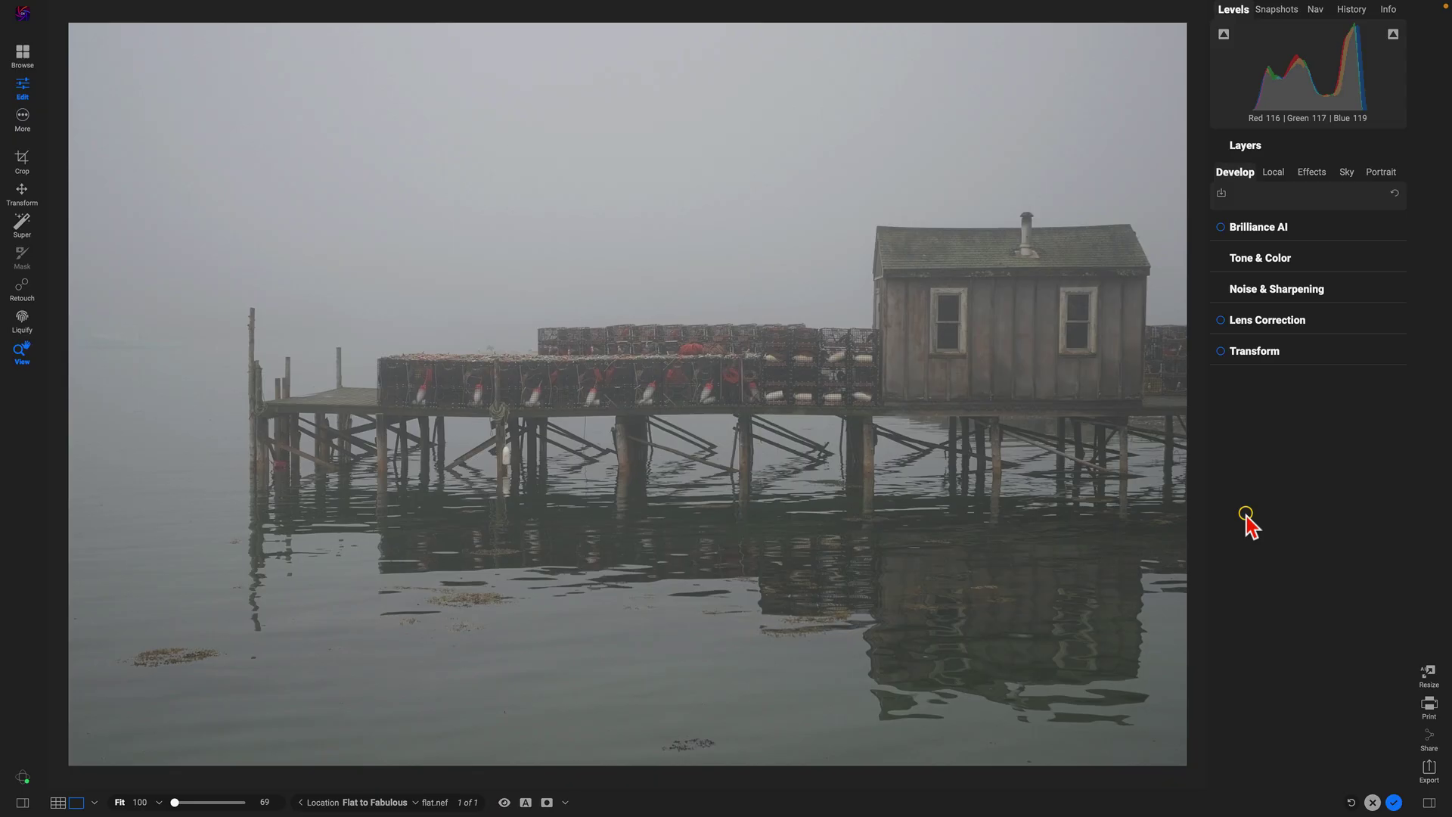
- Toggle the preview to compare the unedited foggy pier photo with the edited version
key("backslash")
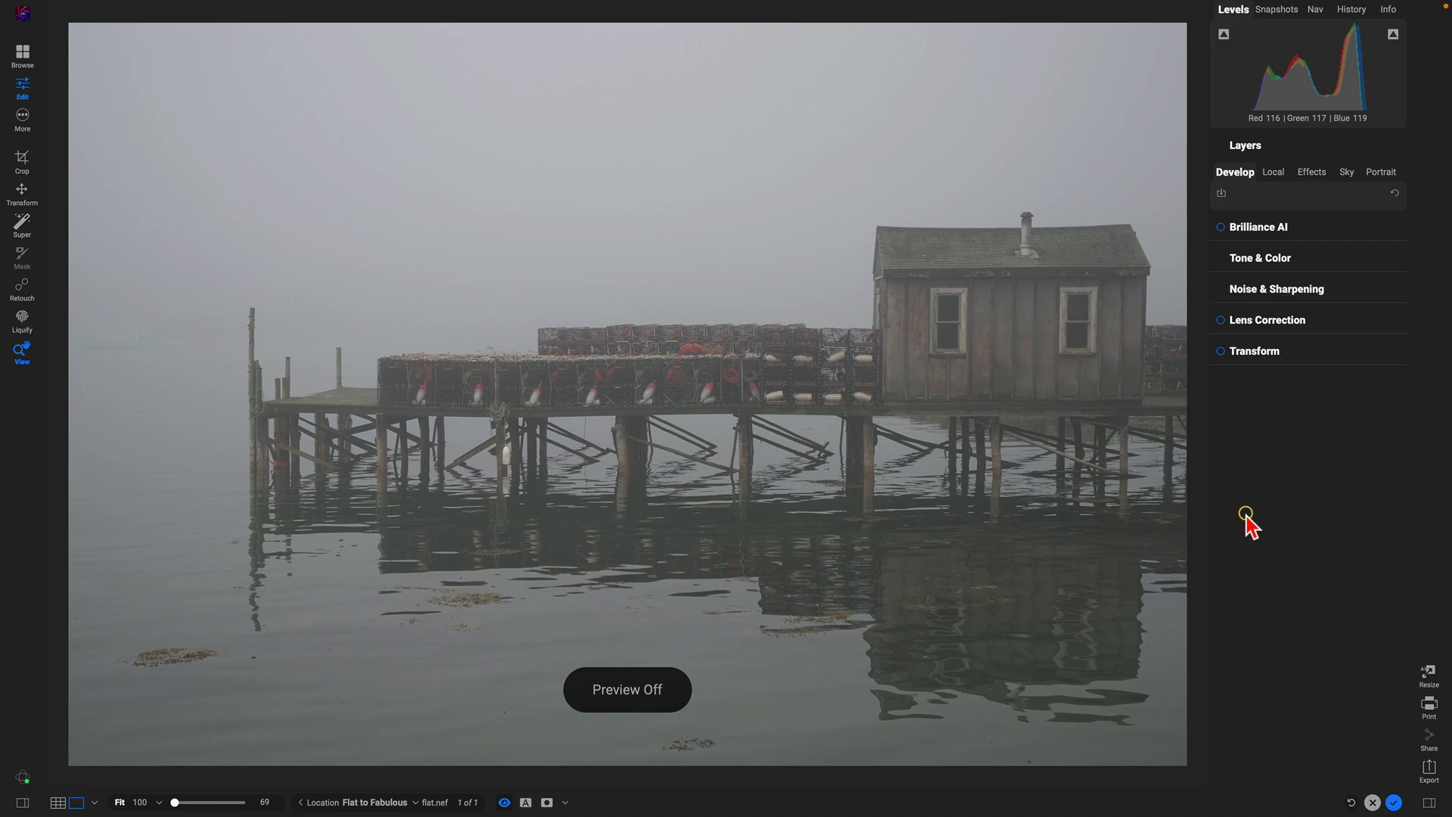
key("backslash")
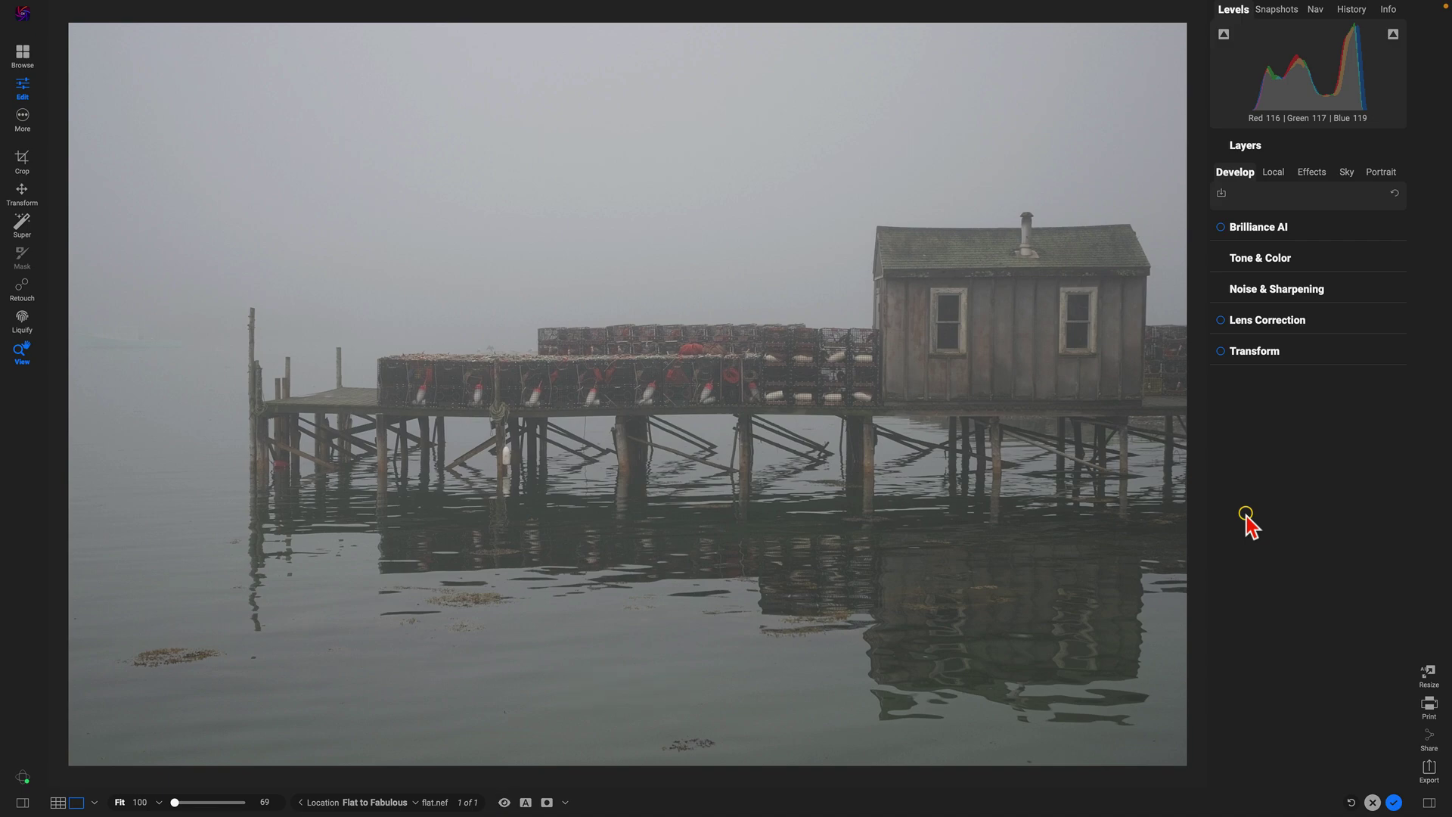
key("backslash")
key("backslash")
- Enable Brilliance AI at Amount 100, then compare the result against the original
mouse_move(1240, 169)
left_click(1221, 227)
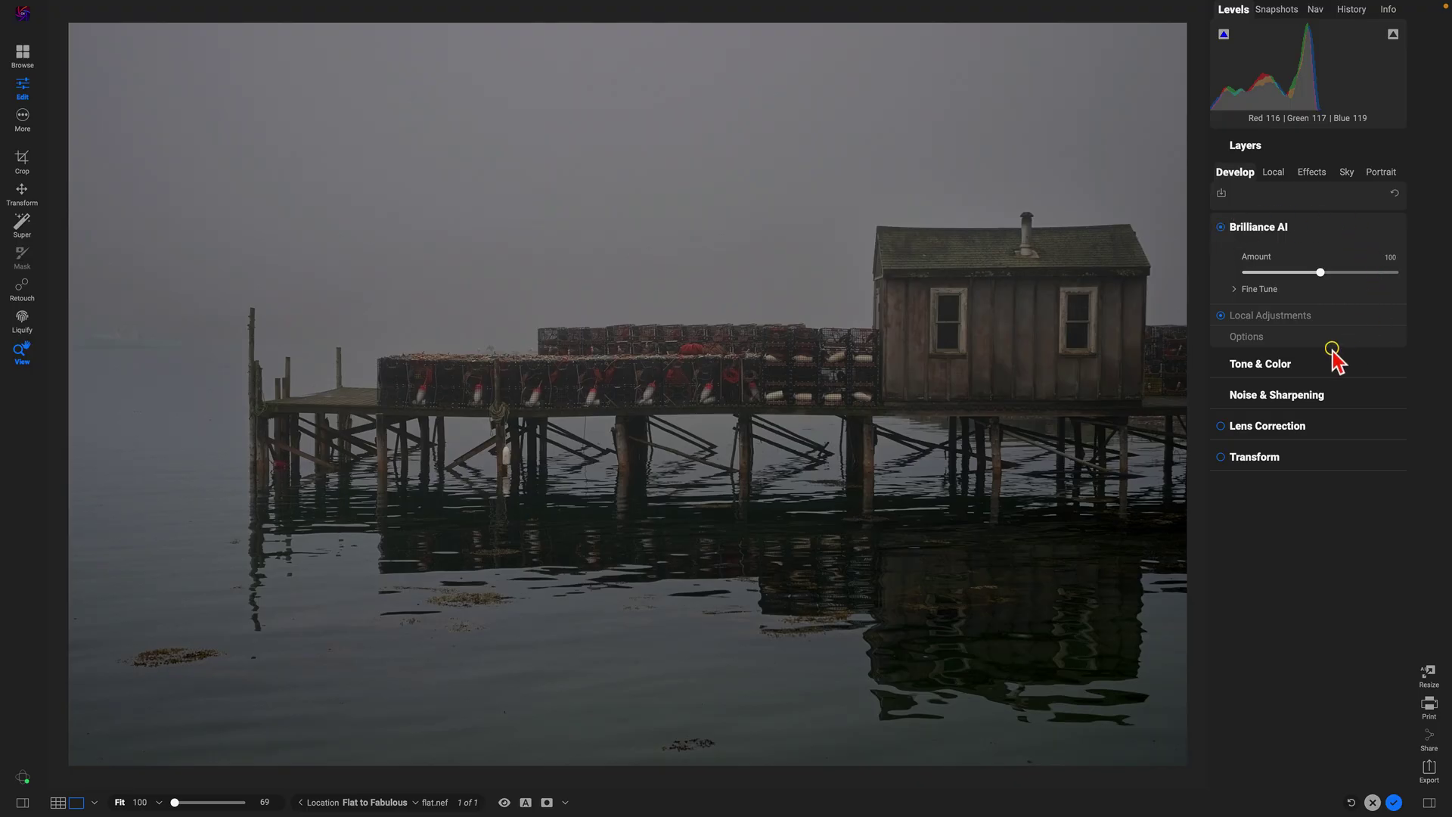
key("ctrl+p")
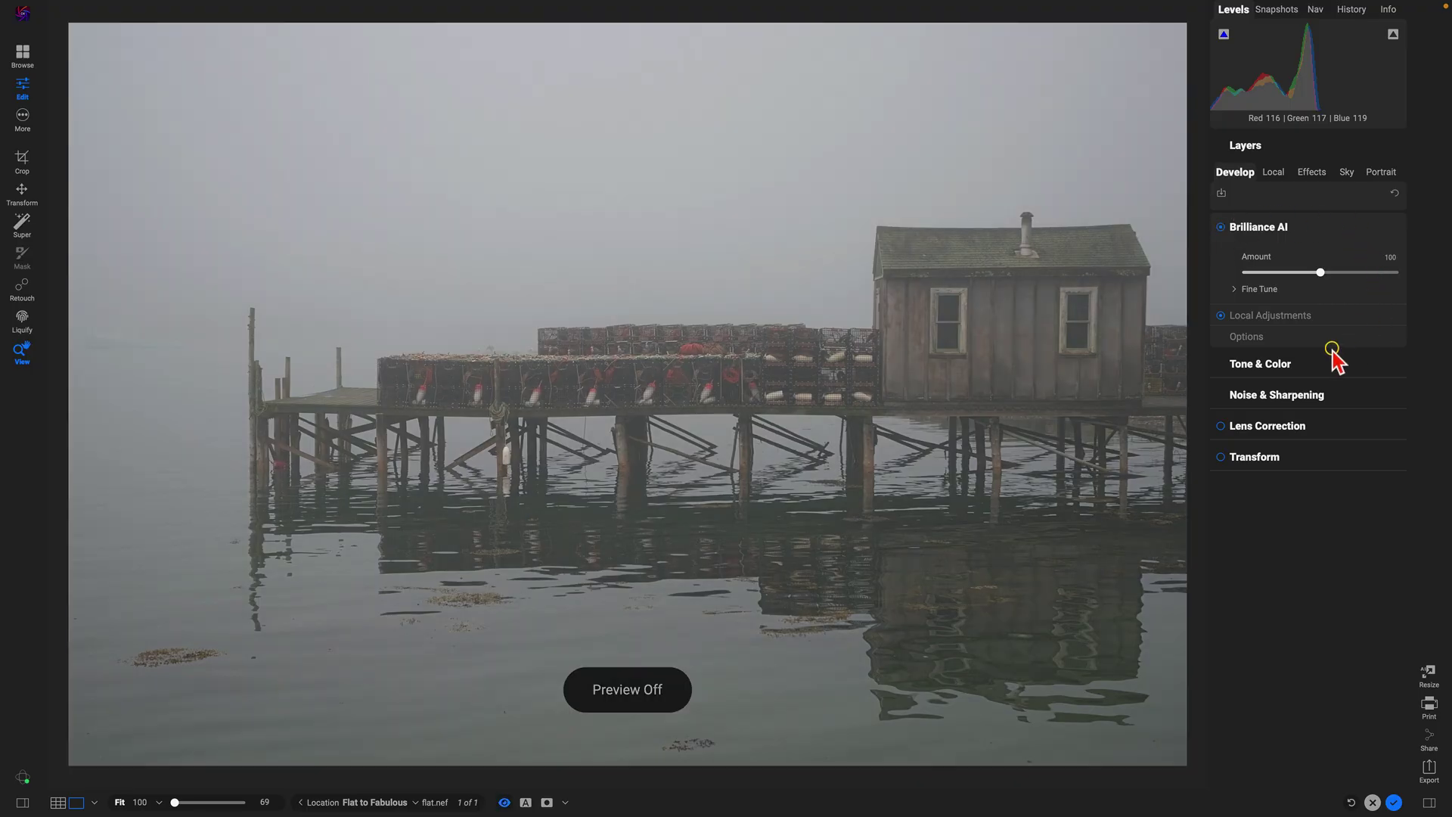
key("ctrl+p")
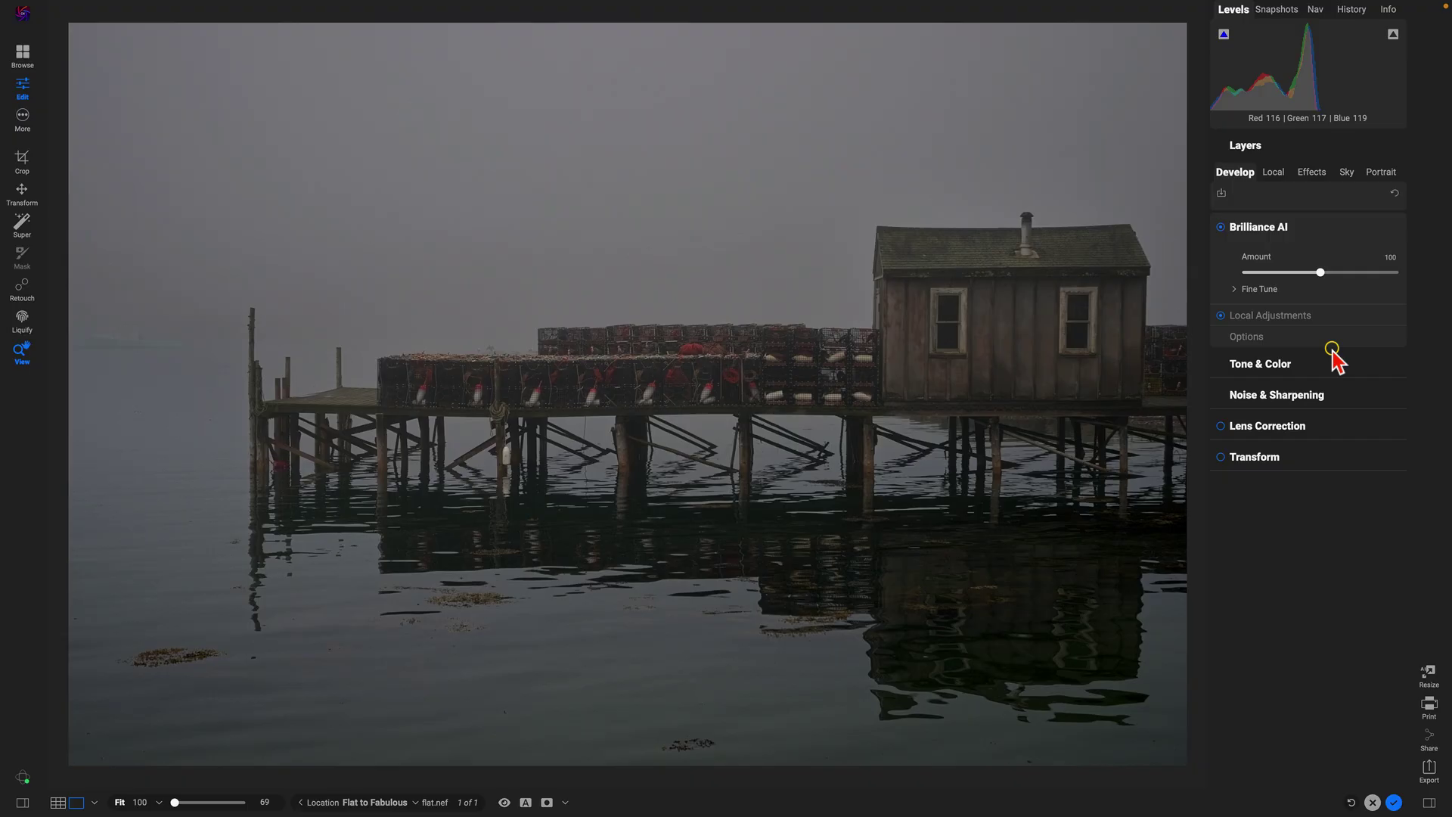
key("ctrl+p")
key("ctrl+p")
- Add a LUTs filter to the photo on the Effects layer
left_click(1312, 172)
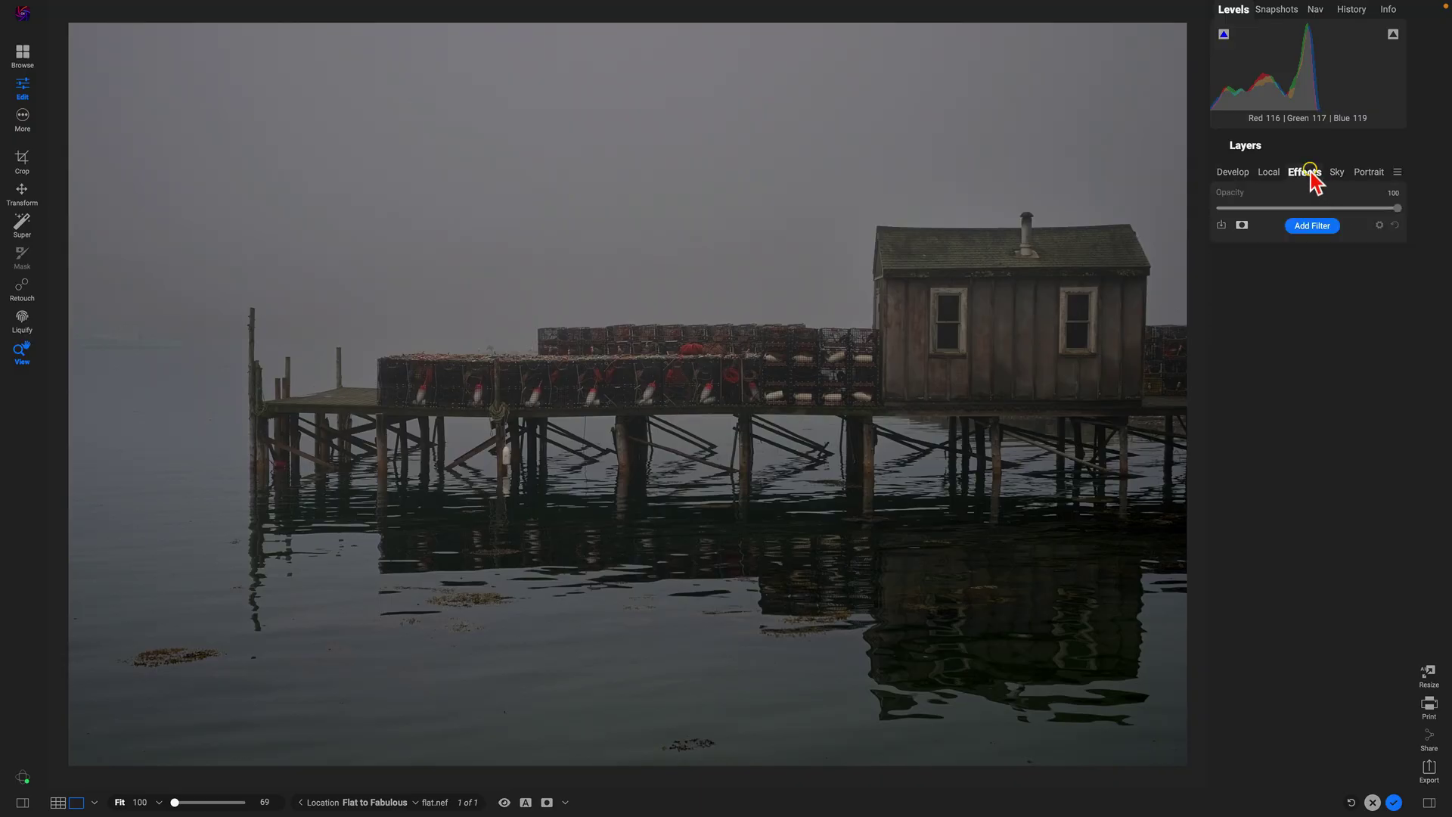
left_click(1314, 222)
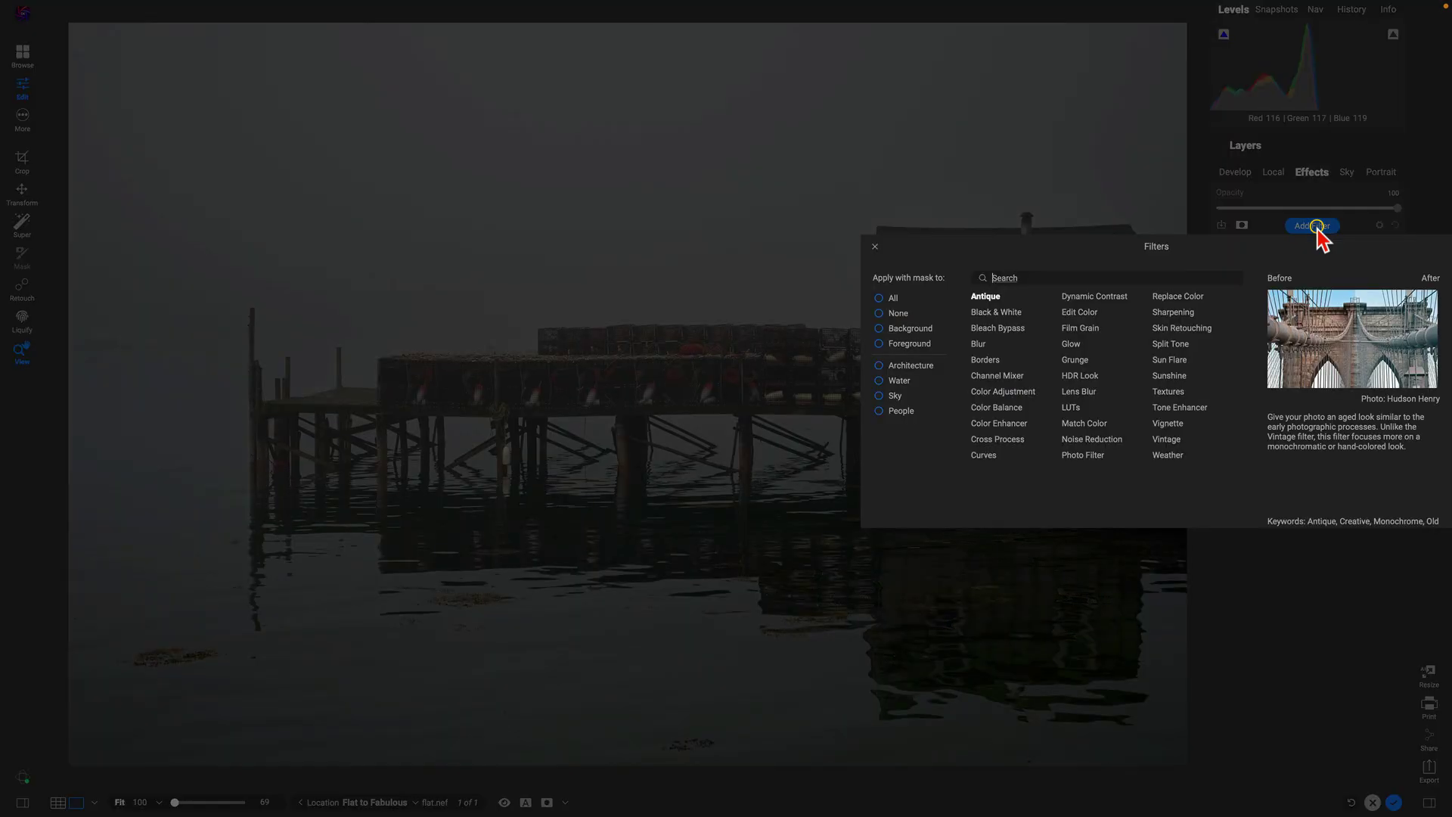
left_click(1071, 410)
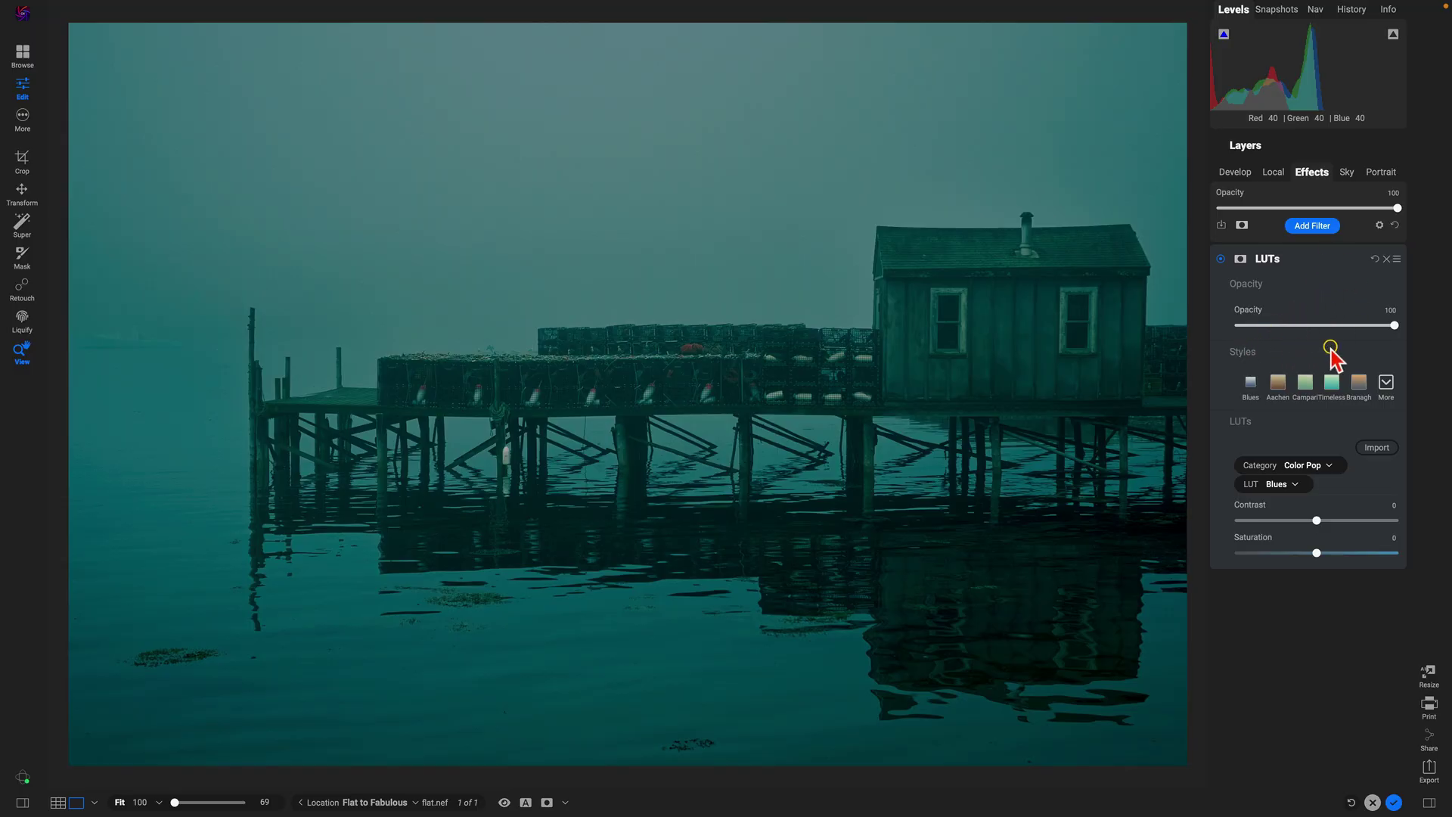
- Choose the Despondent LUT and lower it to Contrast -50 with Saturation -100
left_click(1386, 386)
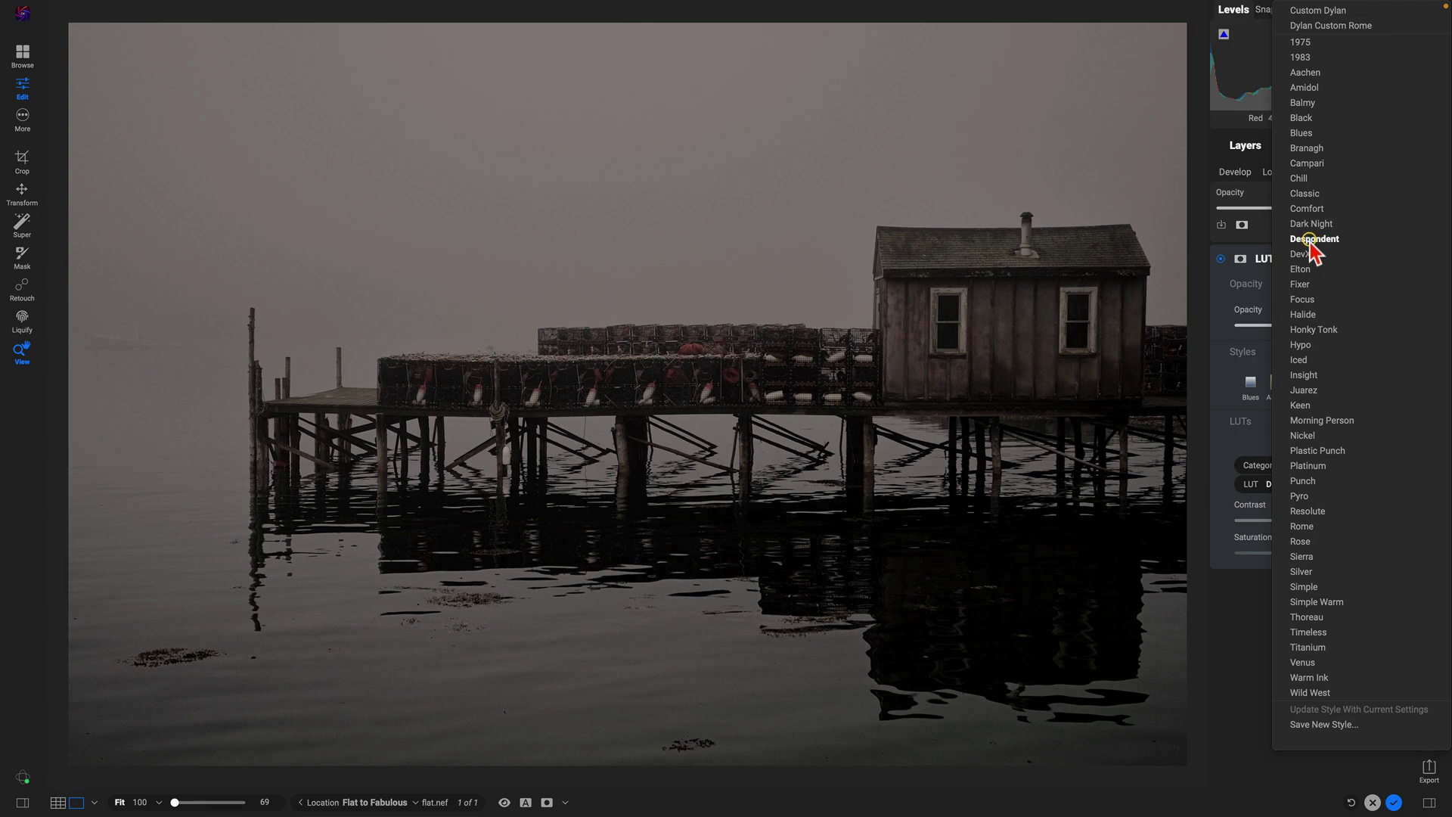
left_click(1314, 241)
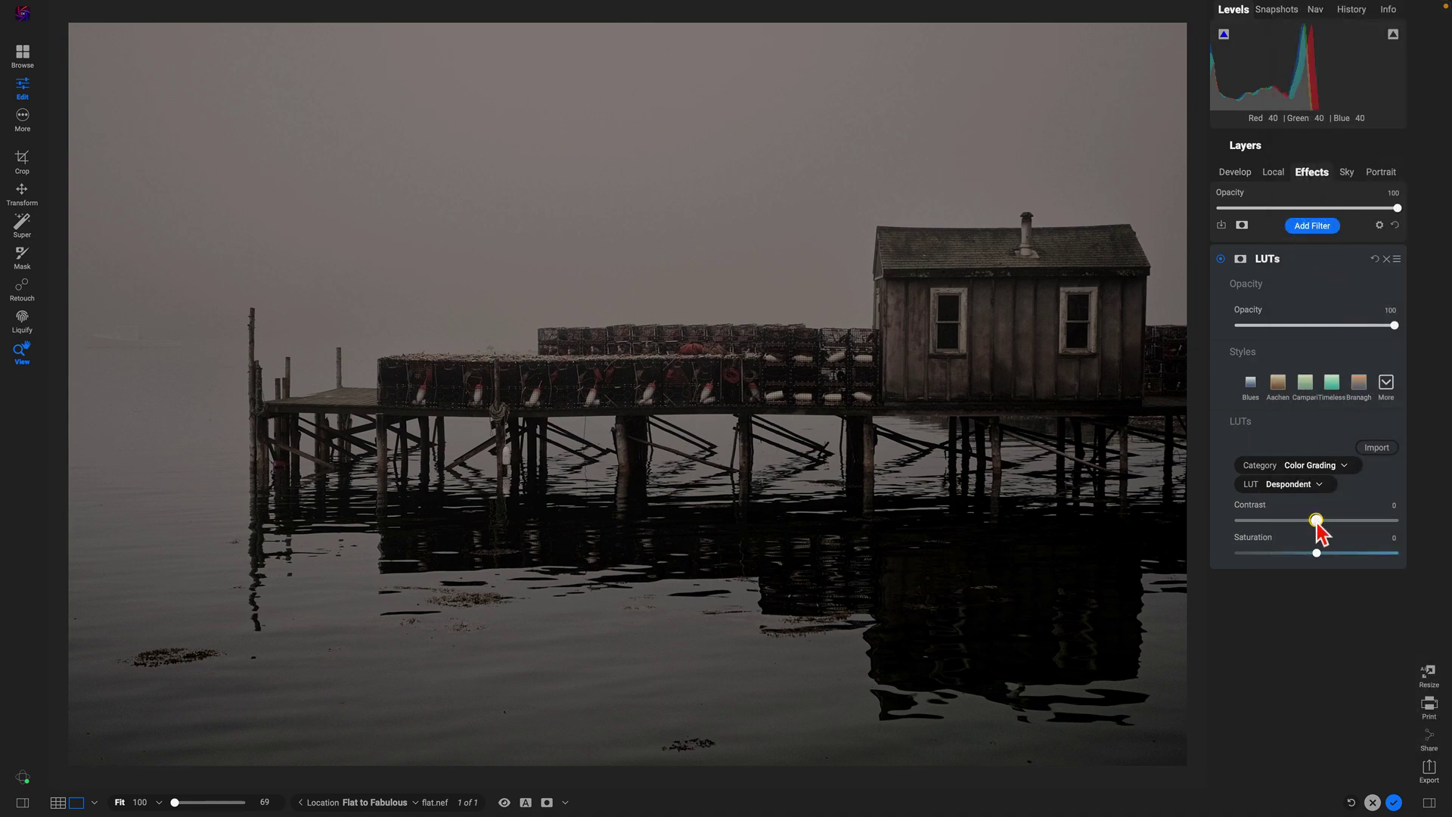
left_click_drag(1316, 524, 1222, 551)
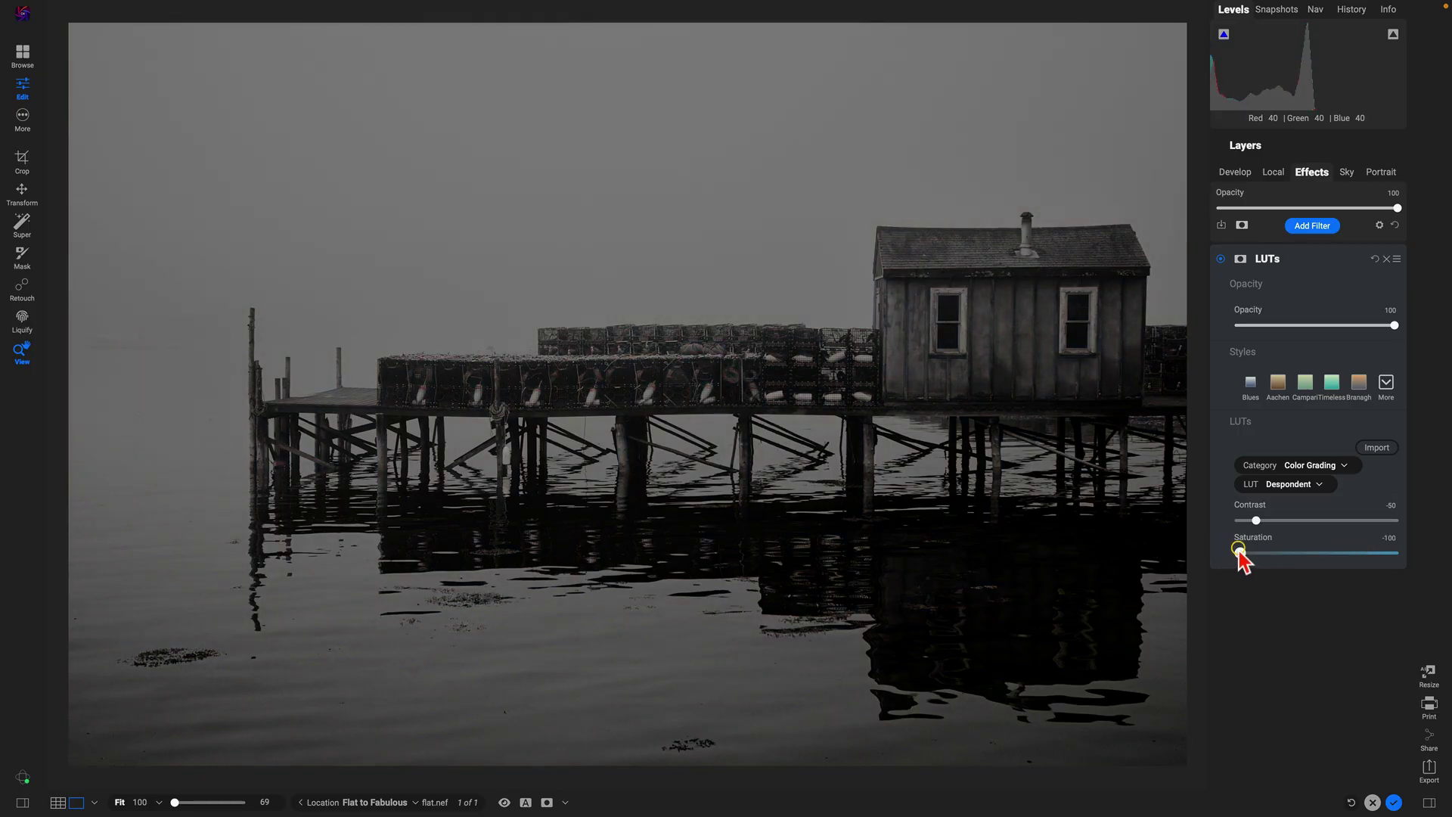
- Remove the Despondent LUTs filter and bring up the Filters browser
left_click(1385, 259)
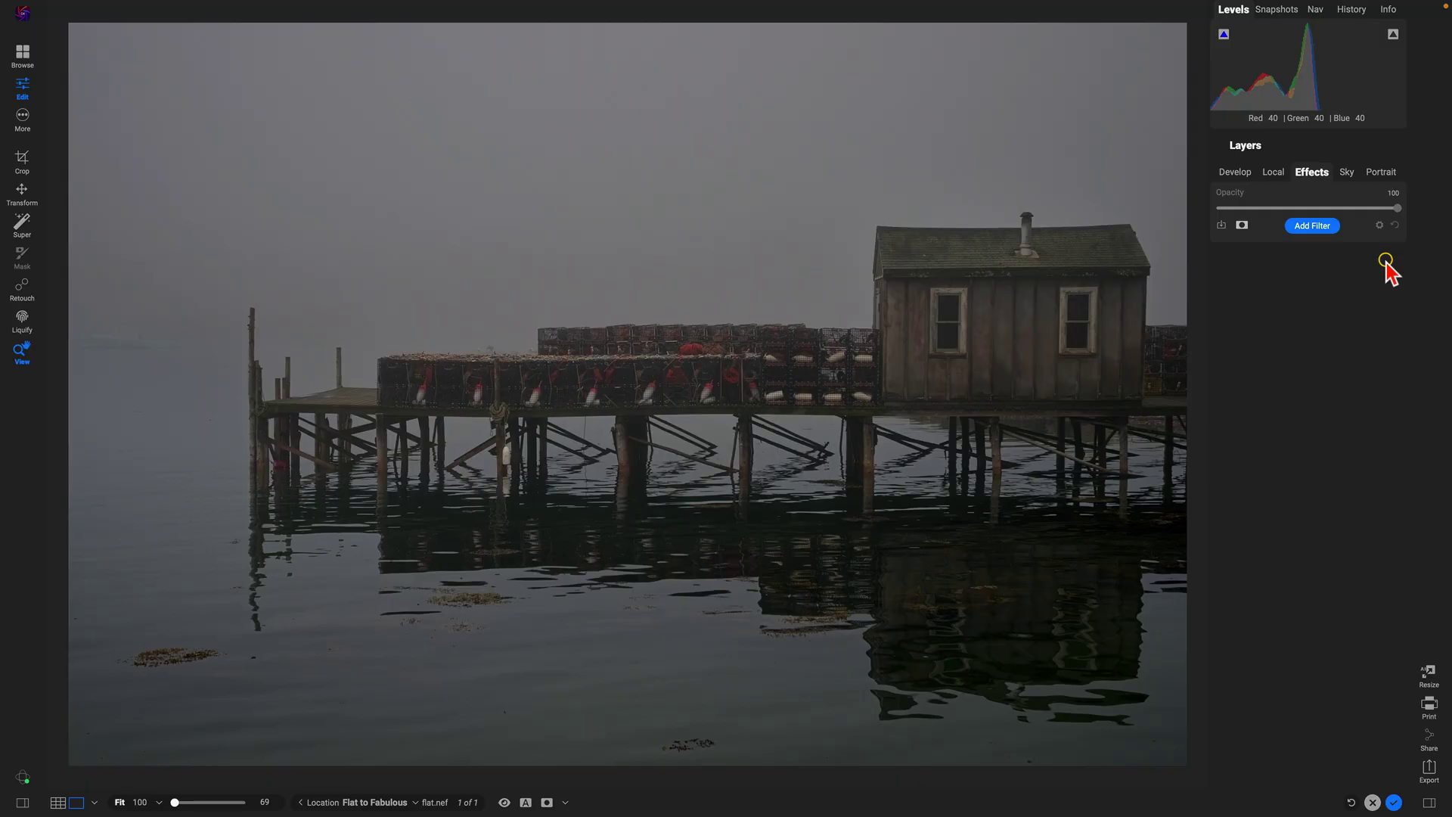
left_click(22, 804)
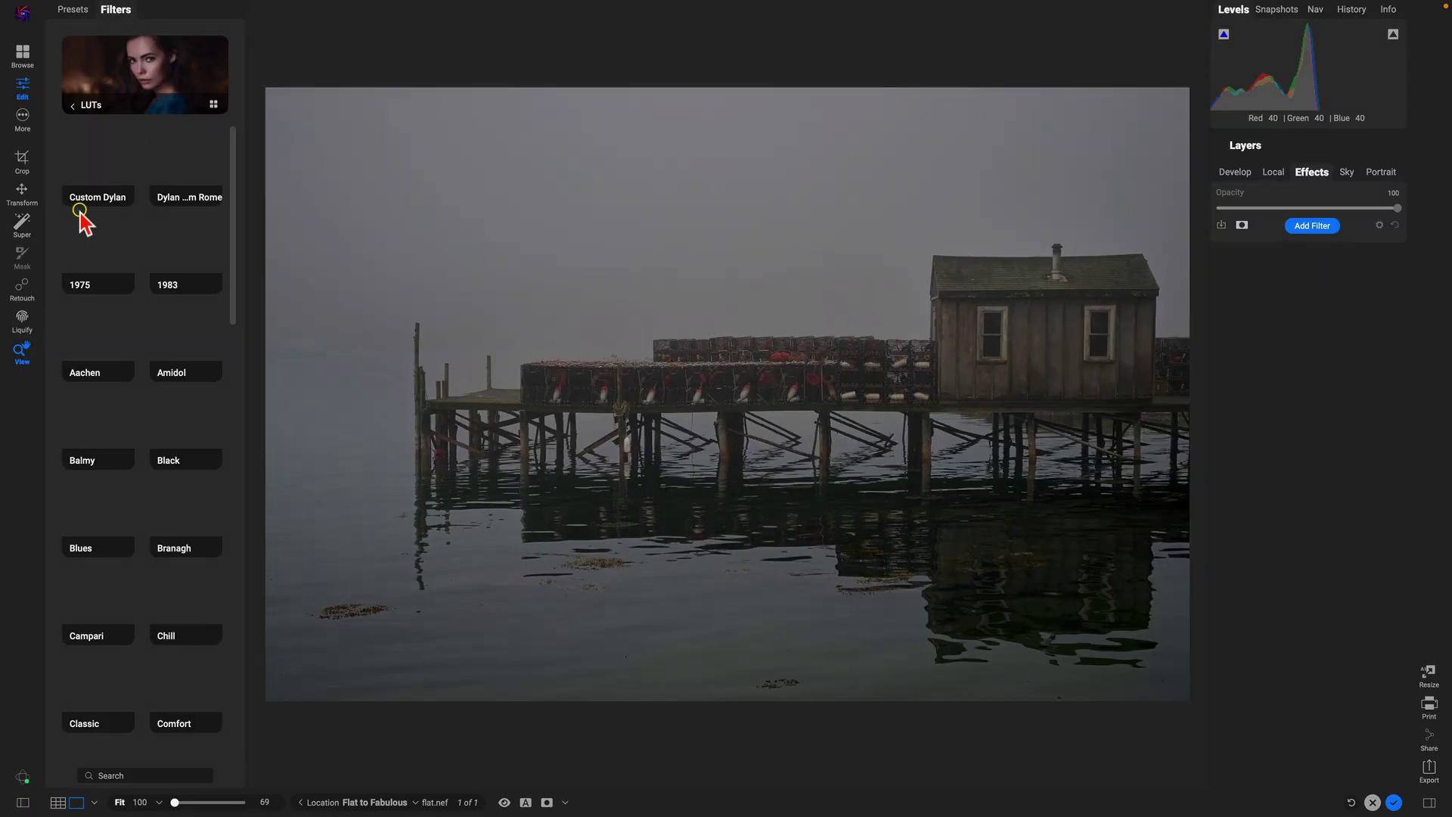
left_click(74, 111)
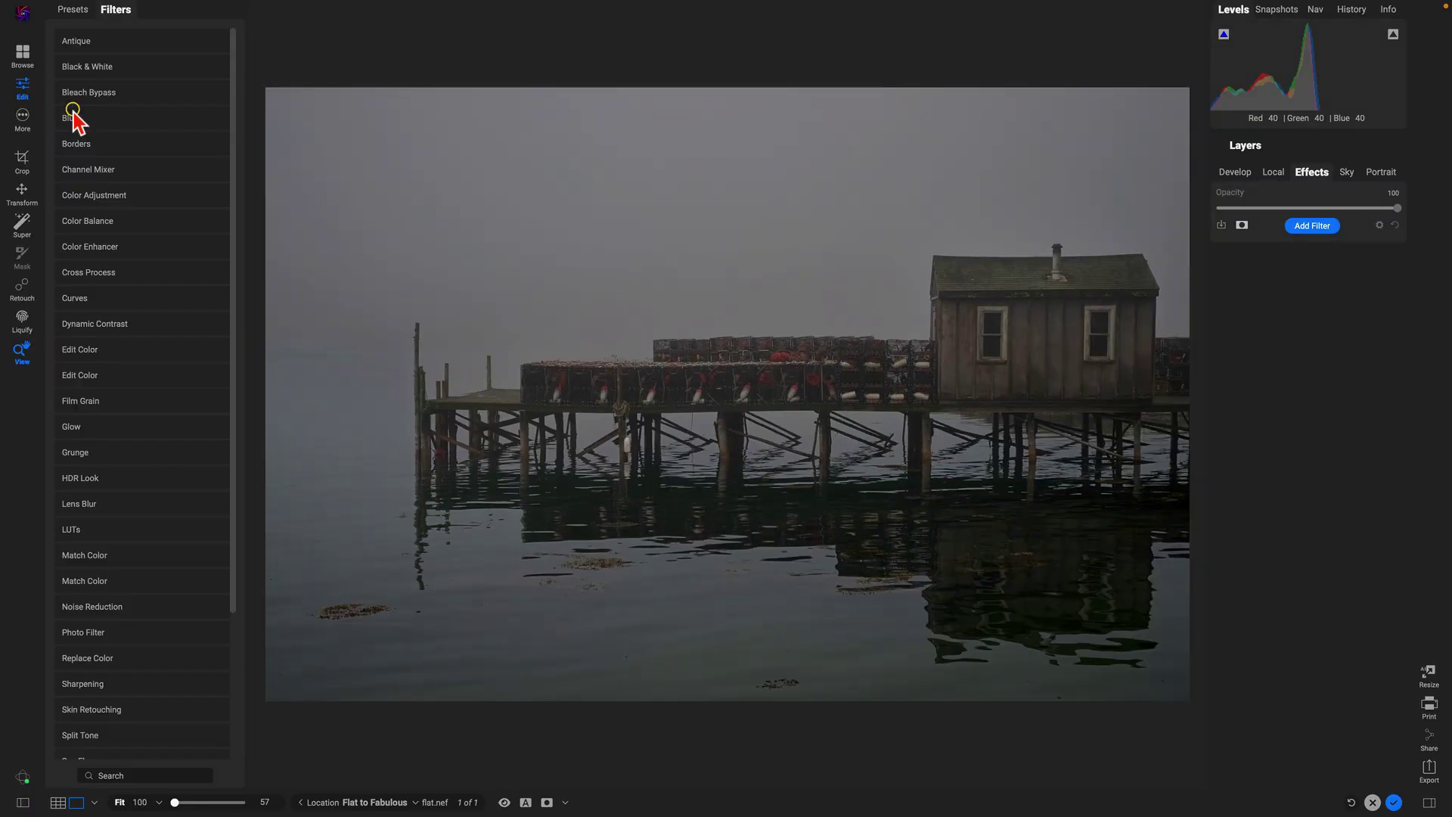
left_click(71, 9)
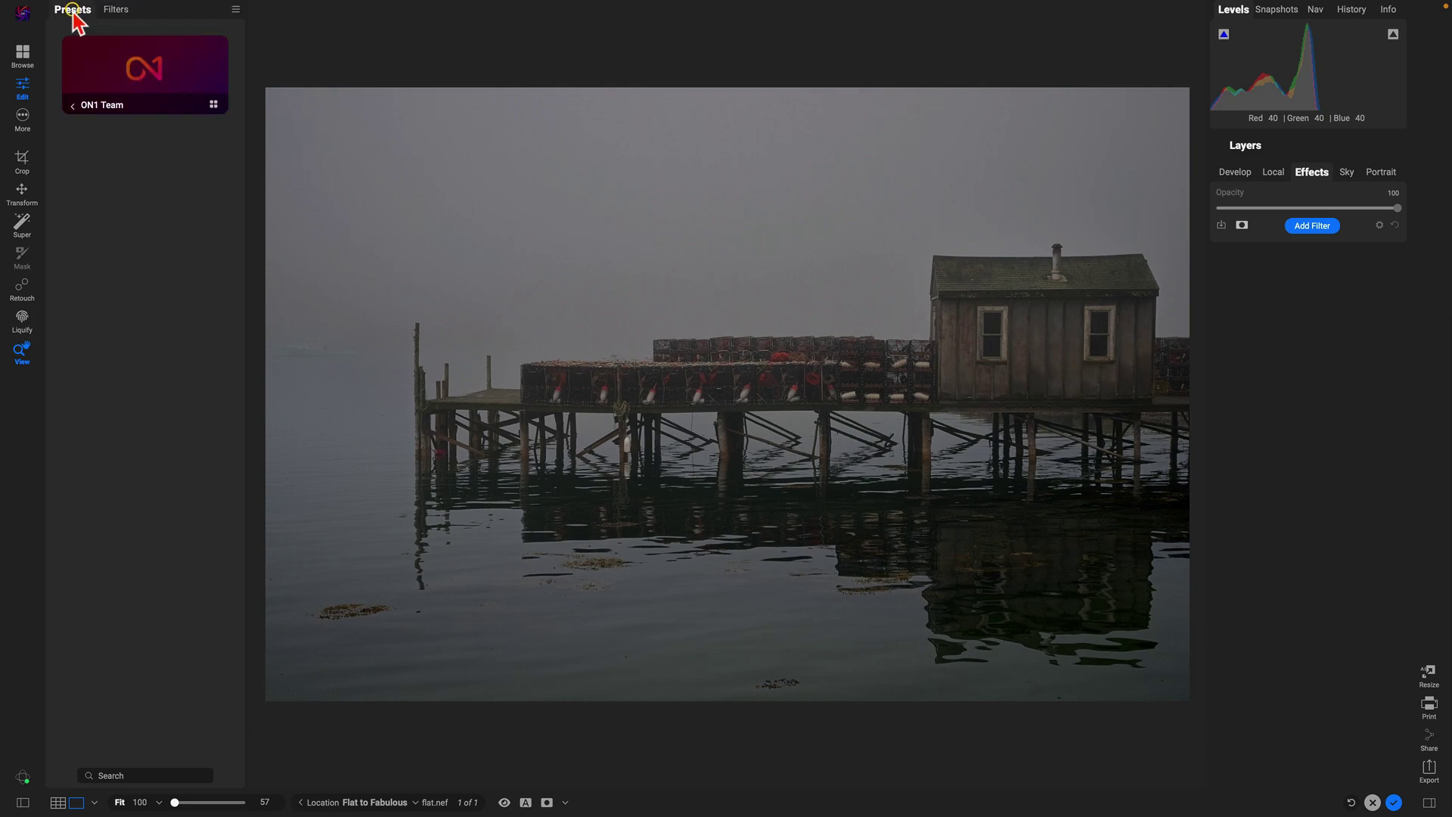
left_click(115, 10)
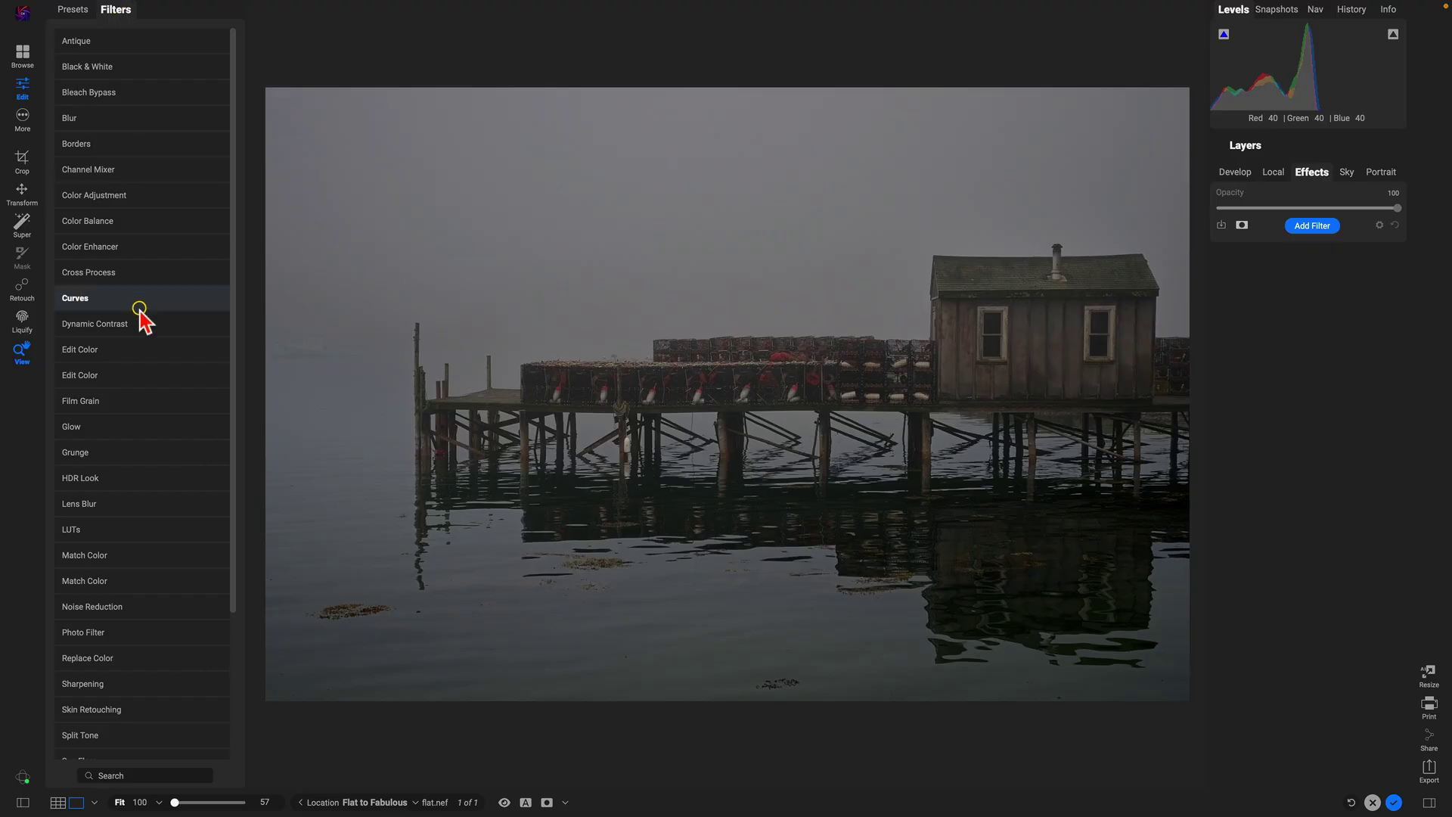
- Apply the Branagh LUT from the LUTs thumbnails for a muted purple tint
left_click(112, 530)
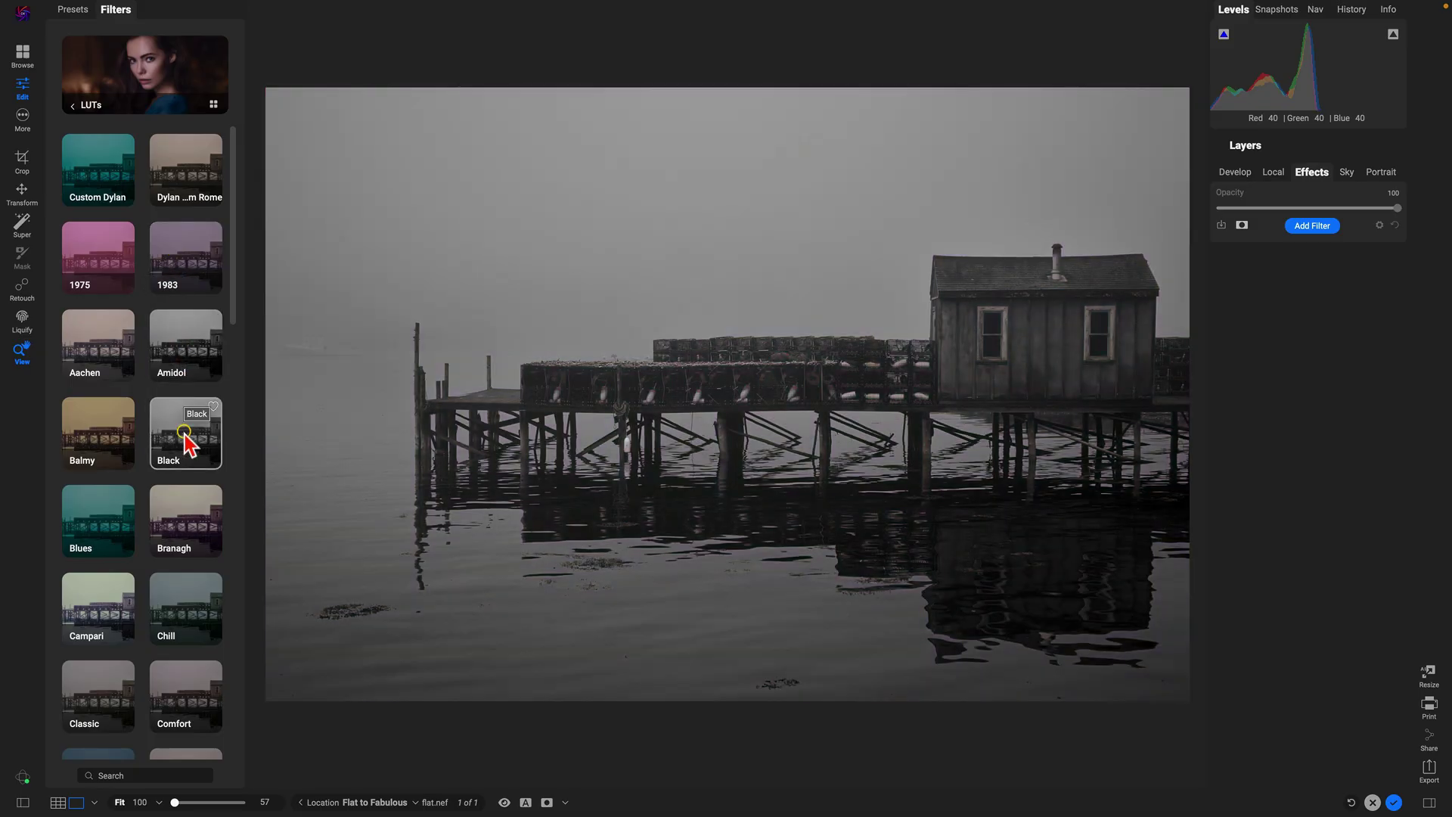
left_click(176, 540)
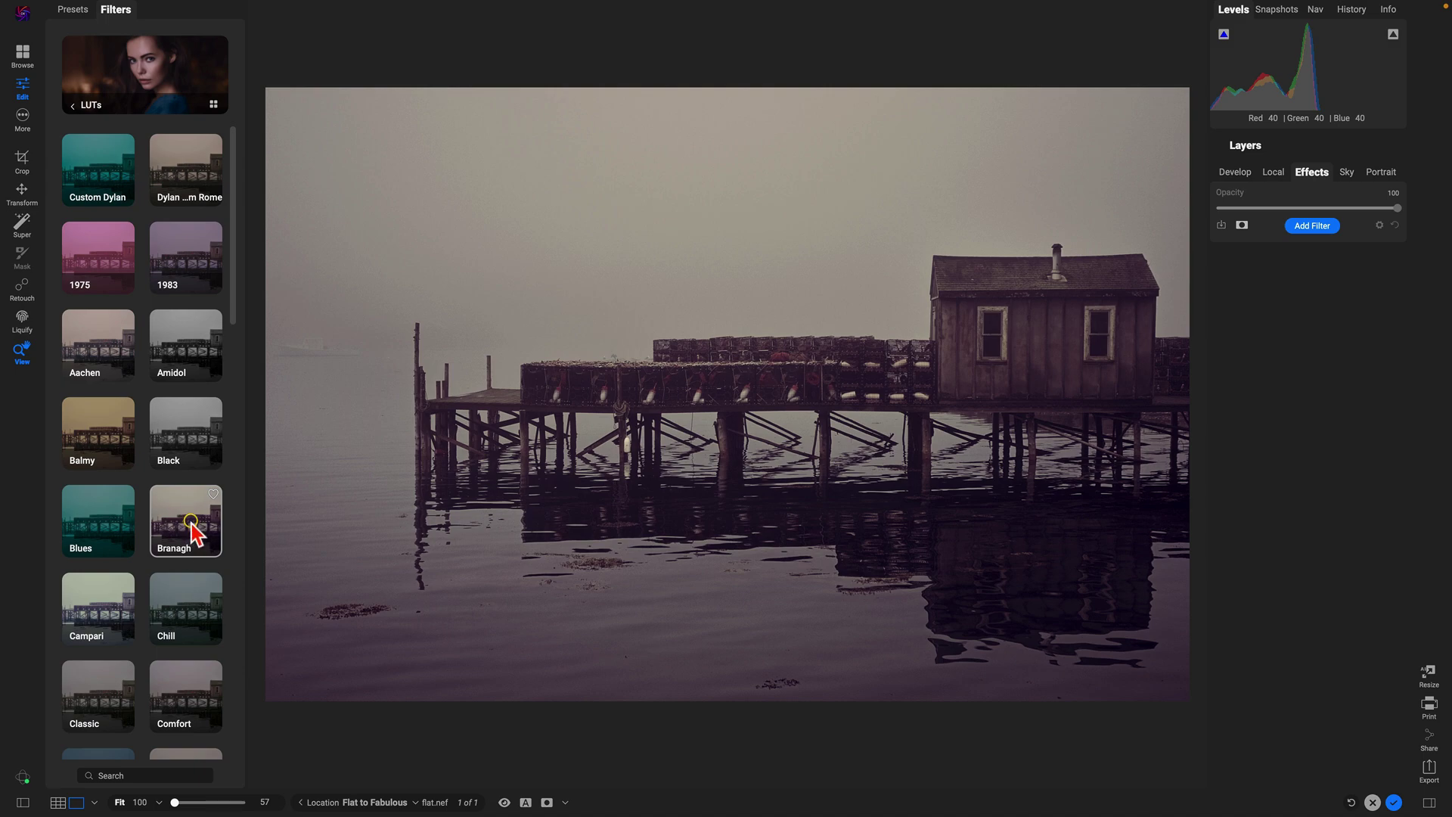
left_click(191, 521)
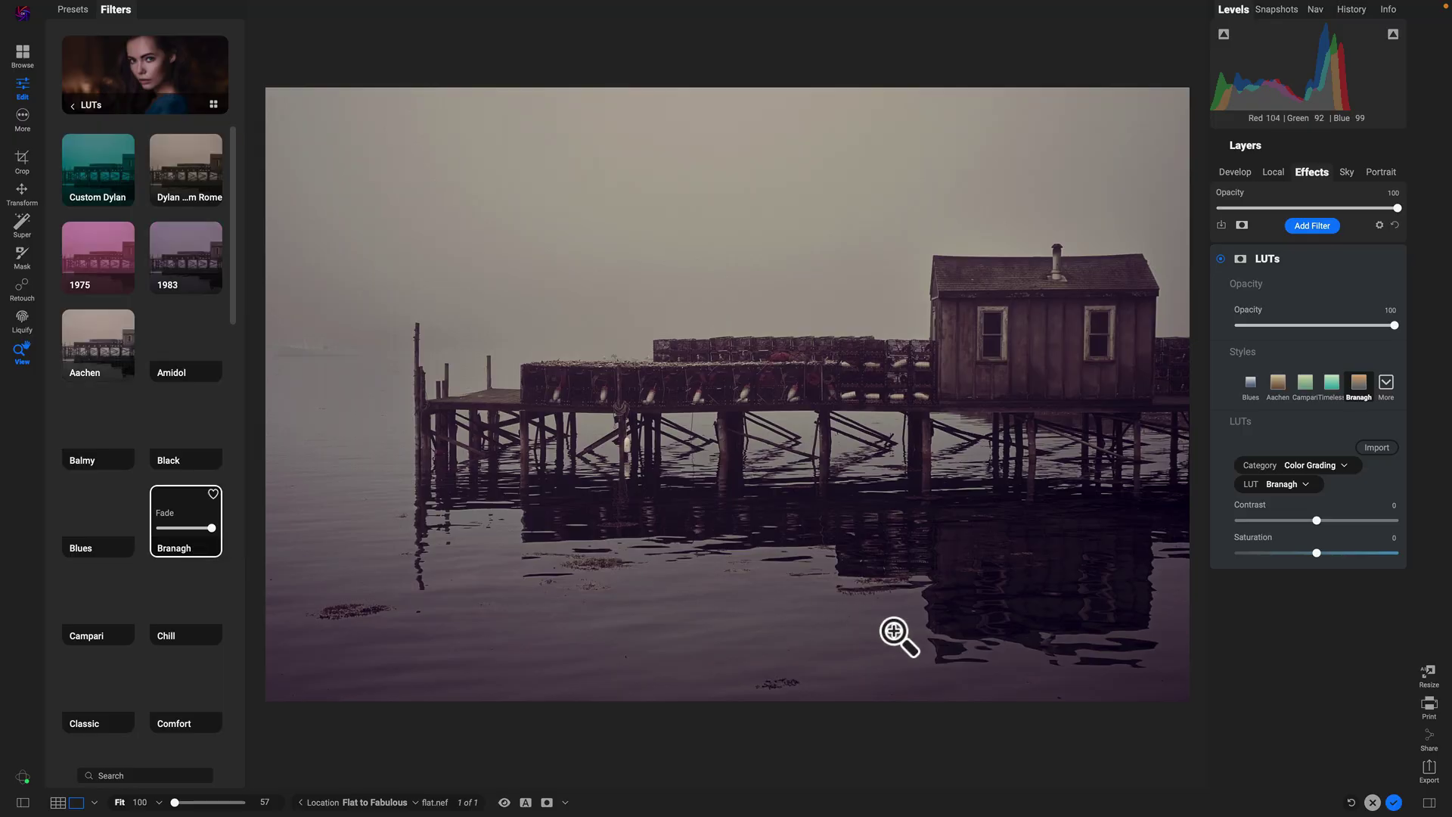
- Hide the Filters browser, compare the Branagh LUT on and off, then set Contrast 11 and Saturation 10
left_click(23, 802)
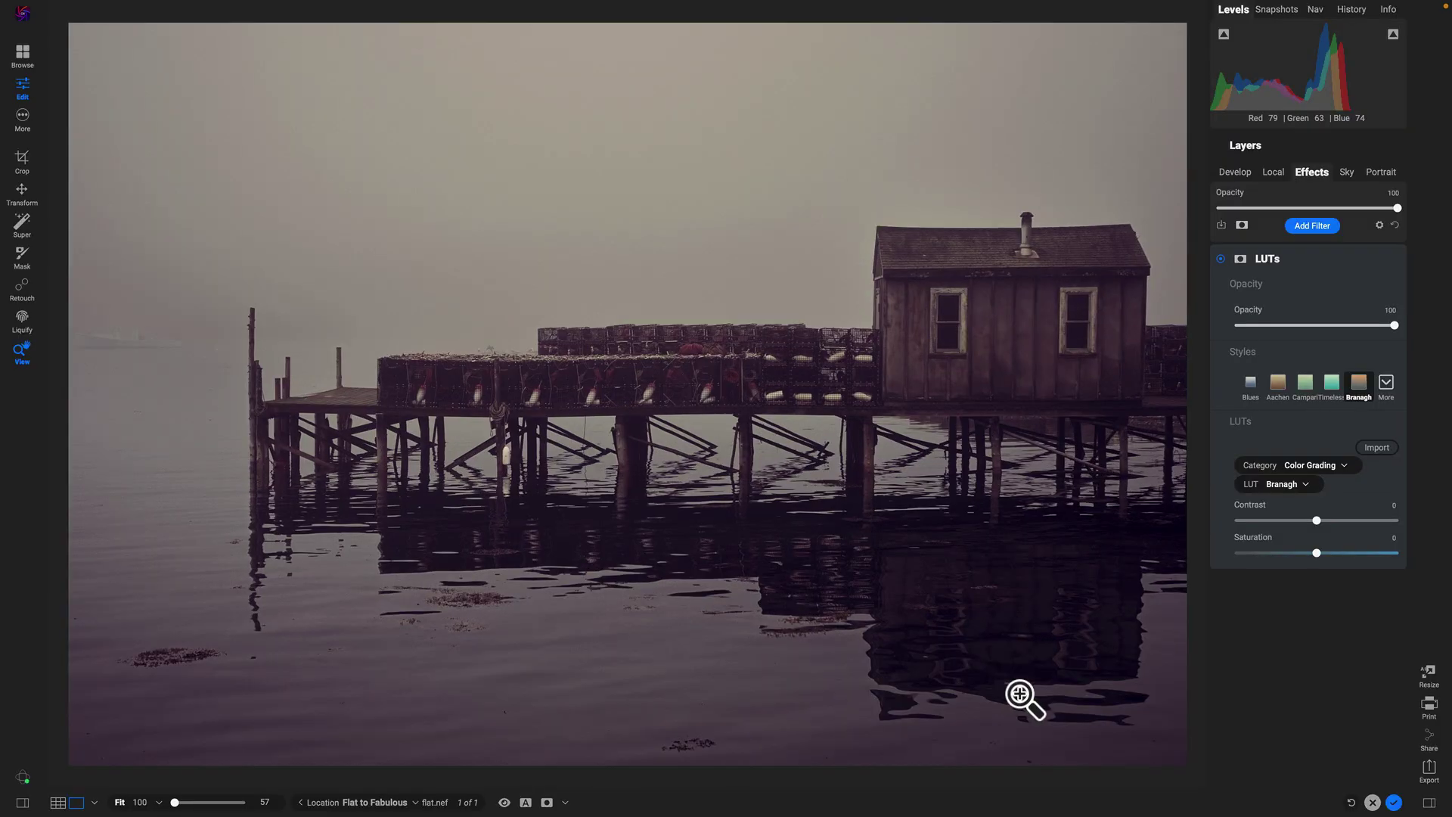
left_click(1220, 259)
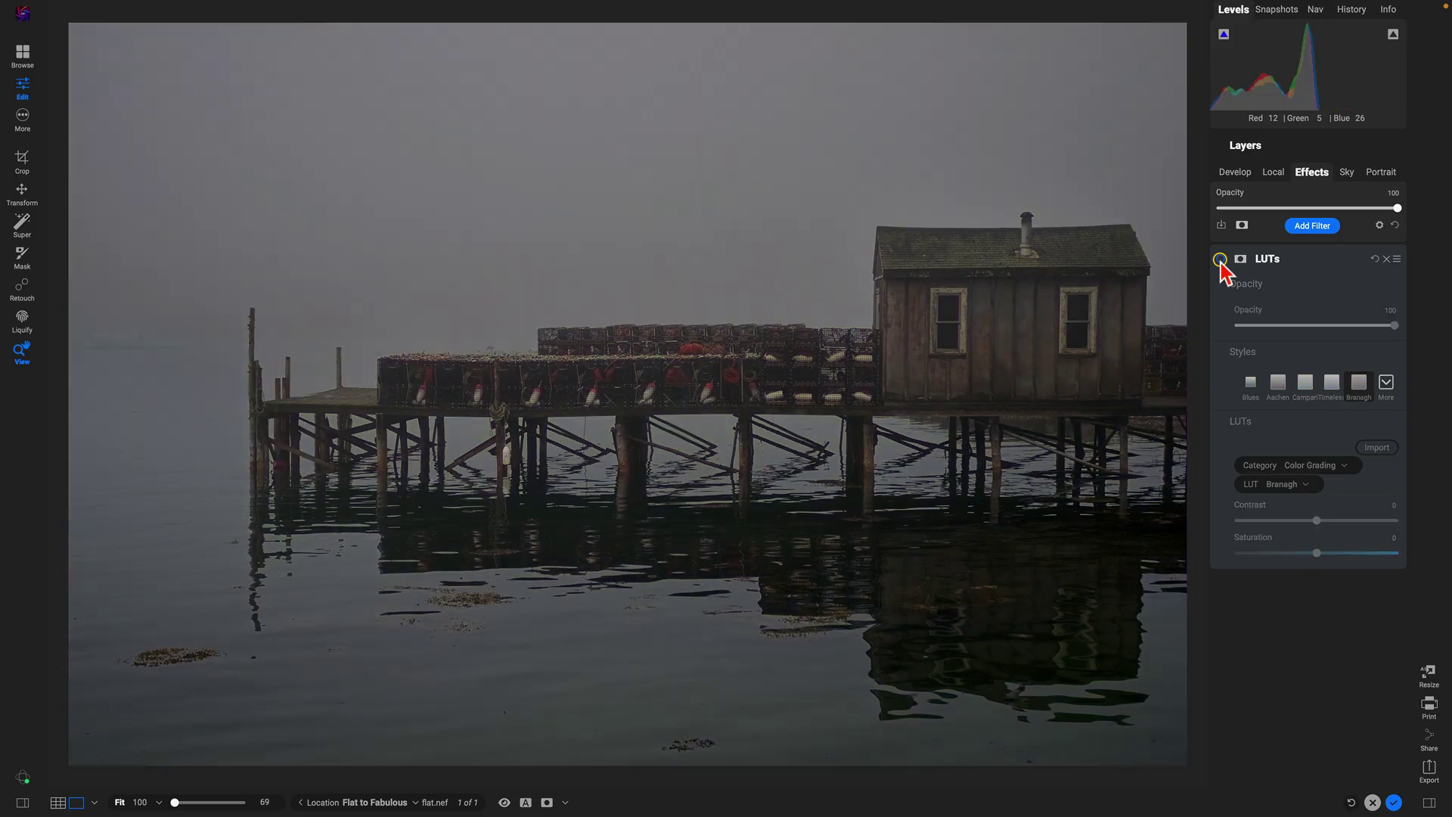
left_click(1220, 259)
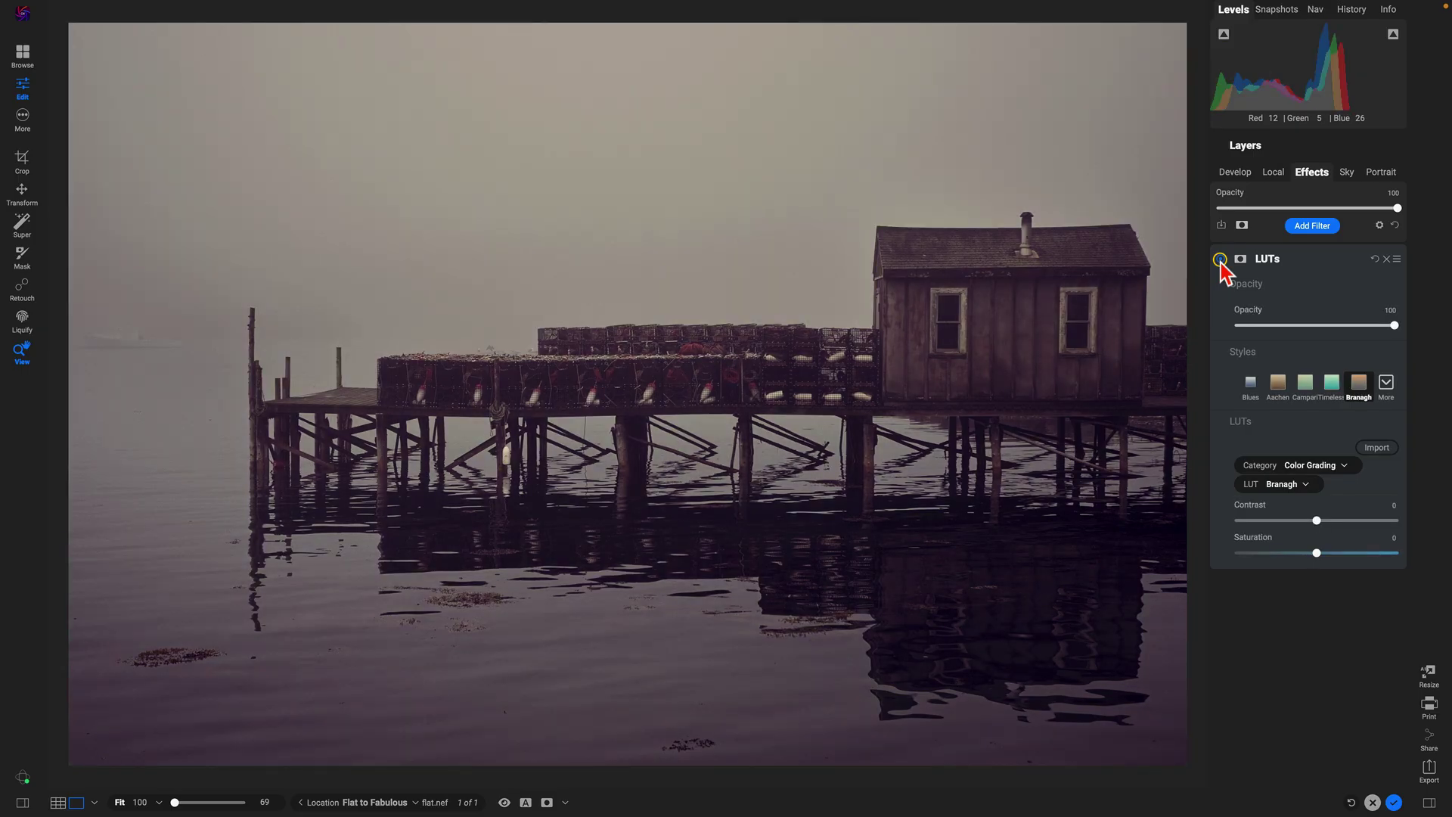
left_click(1220, 260)
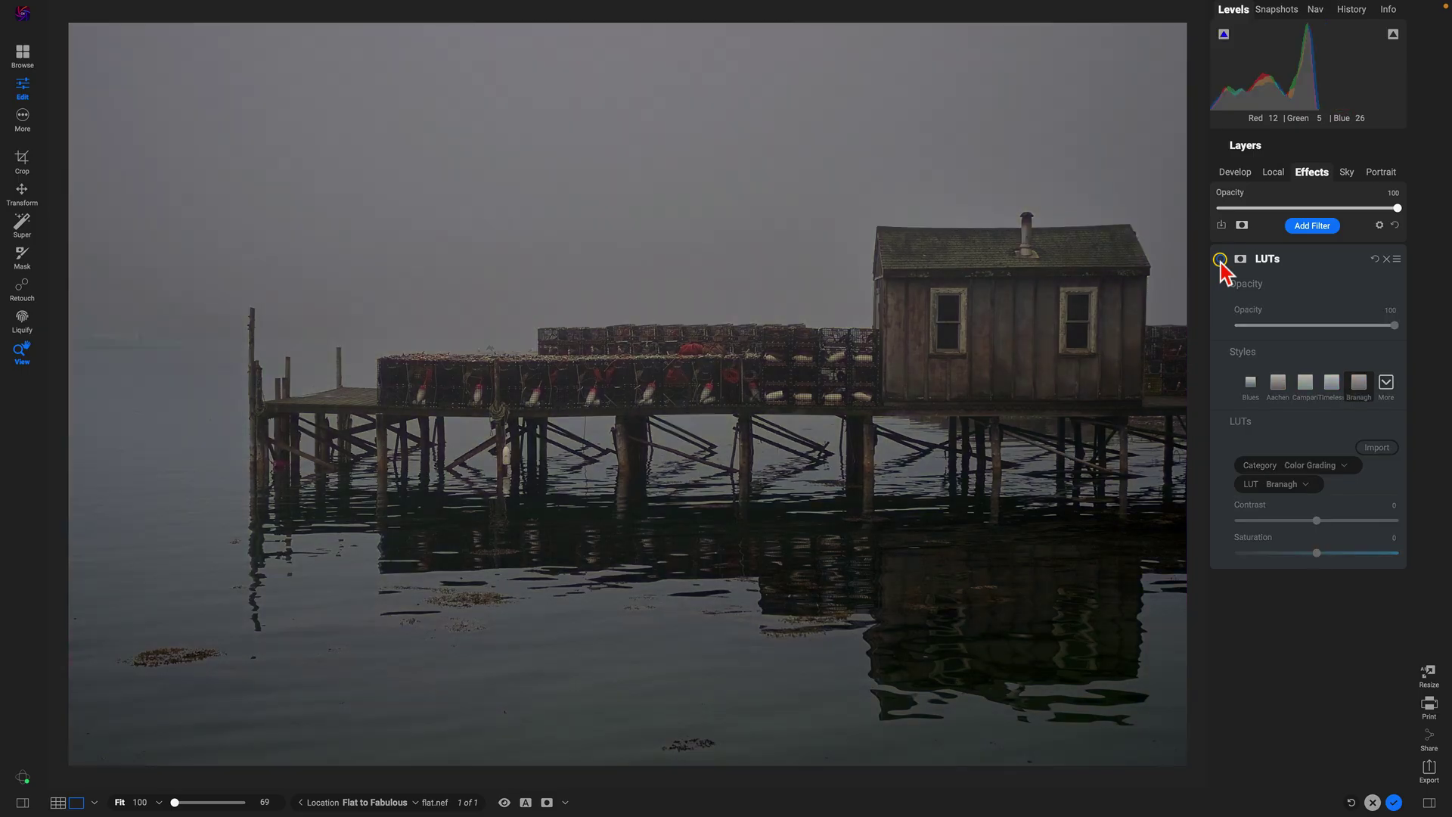
left_click(1220, 259)
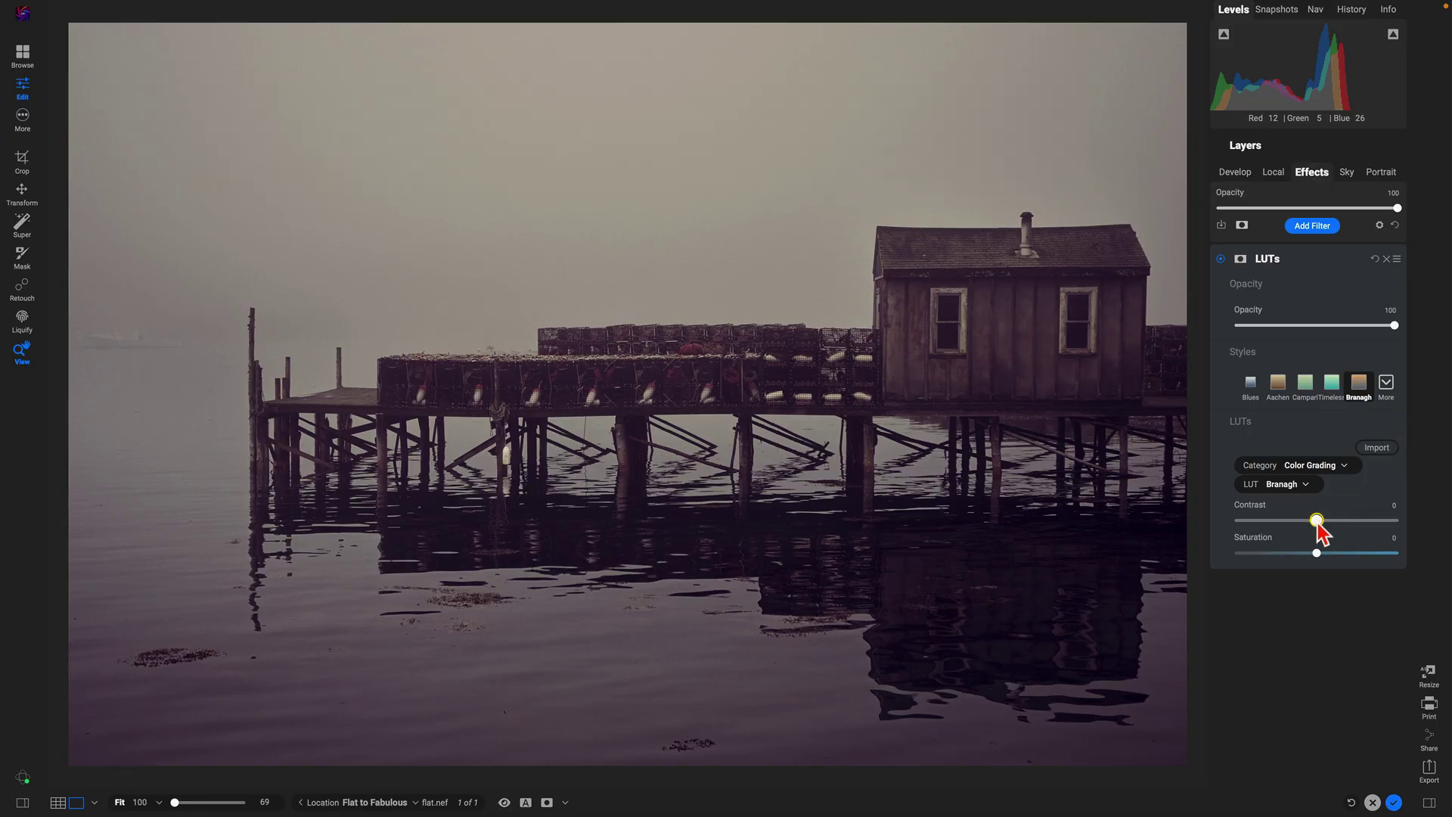
left_click_drag(1317, 520, 1333, 554)
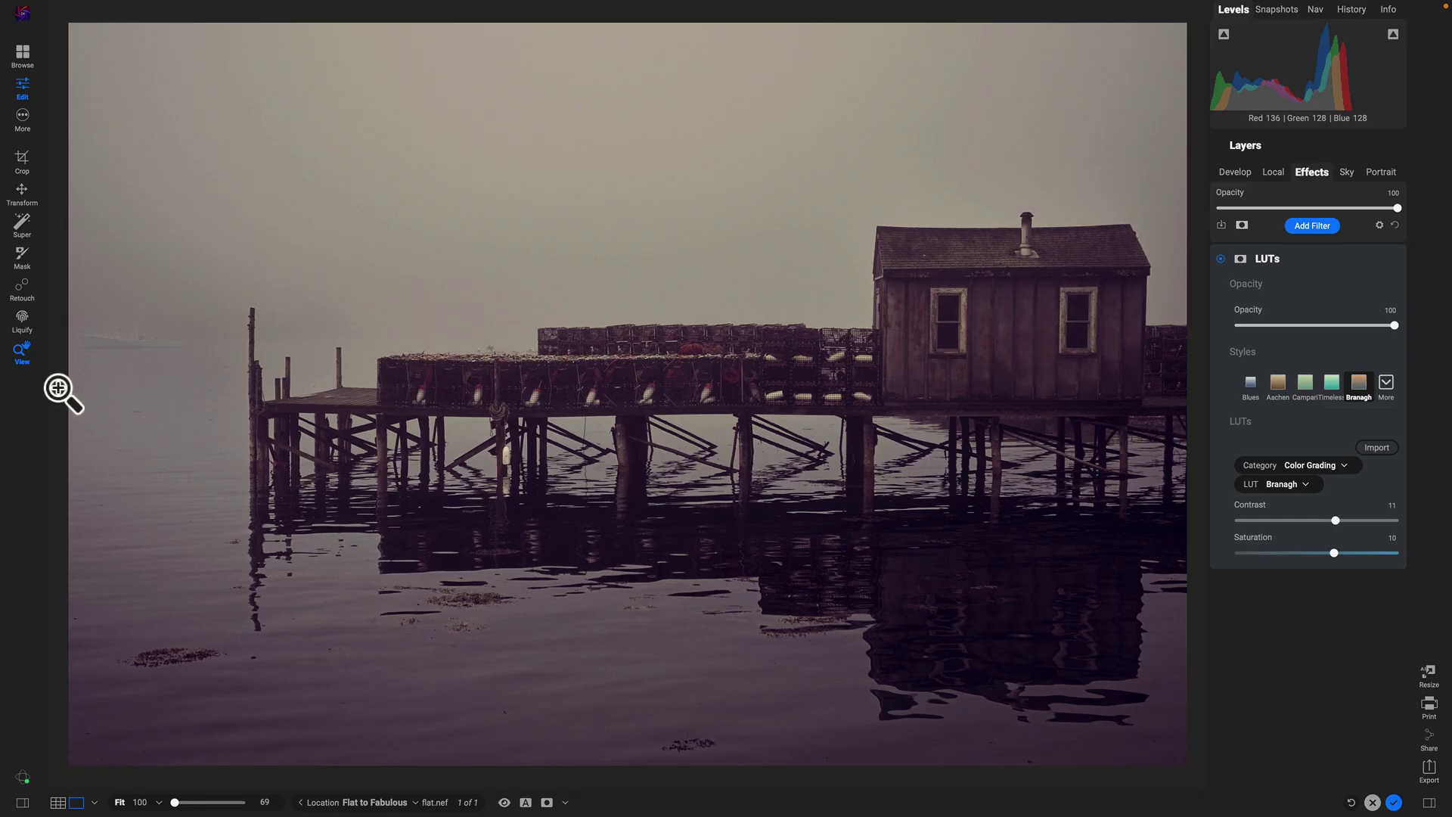
- Select the shack with the Super tool and apply Surreal Dynamic Contrast to it
left_click(28, 221)
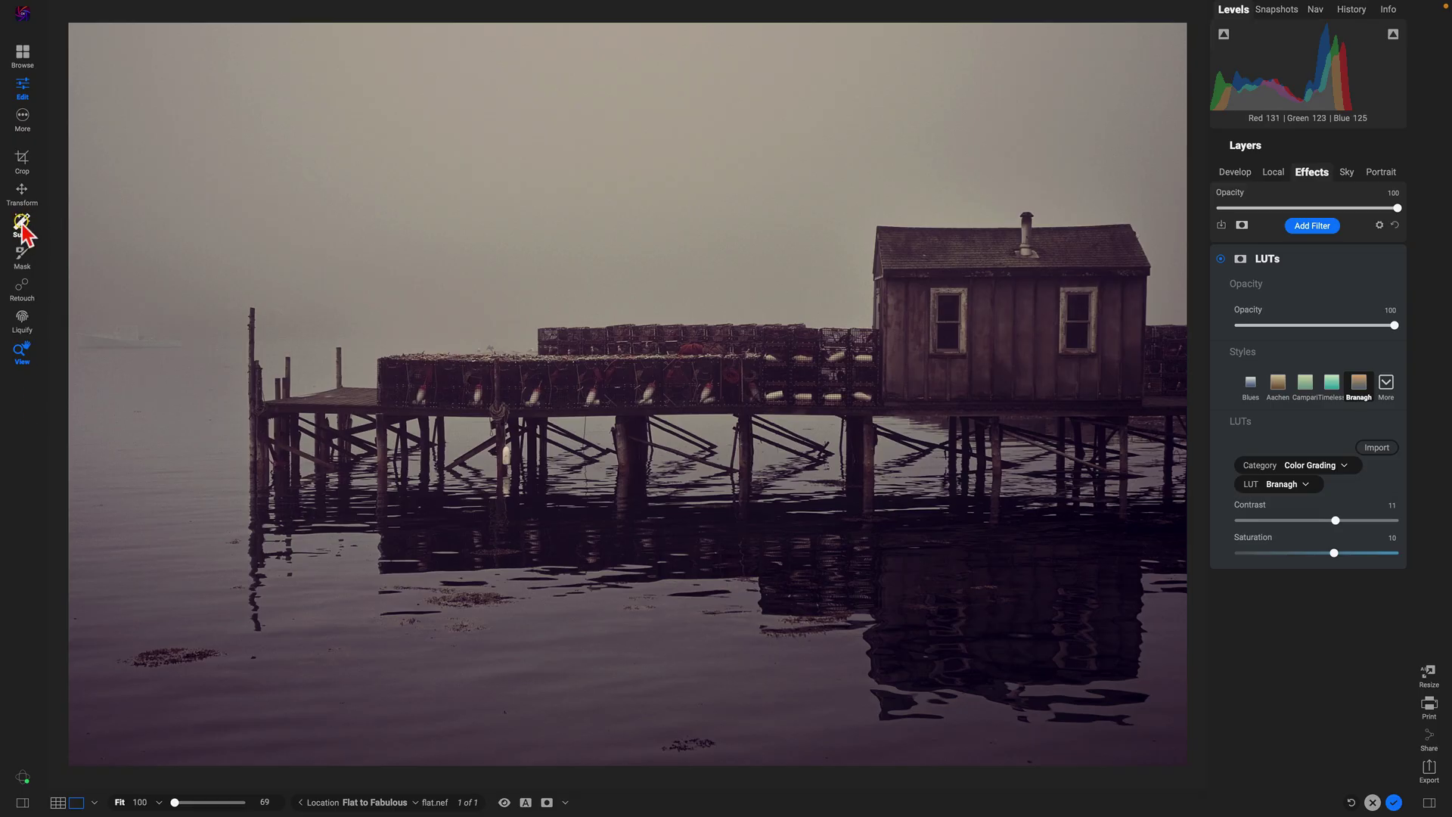
left_click(23, 225)
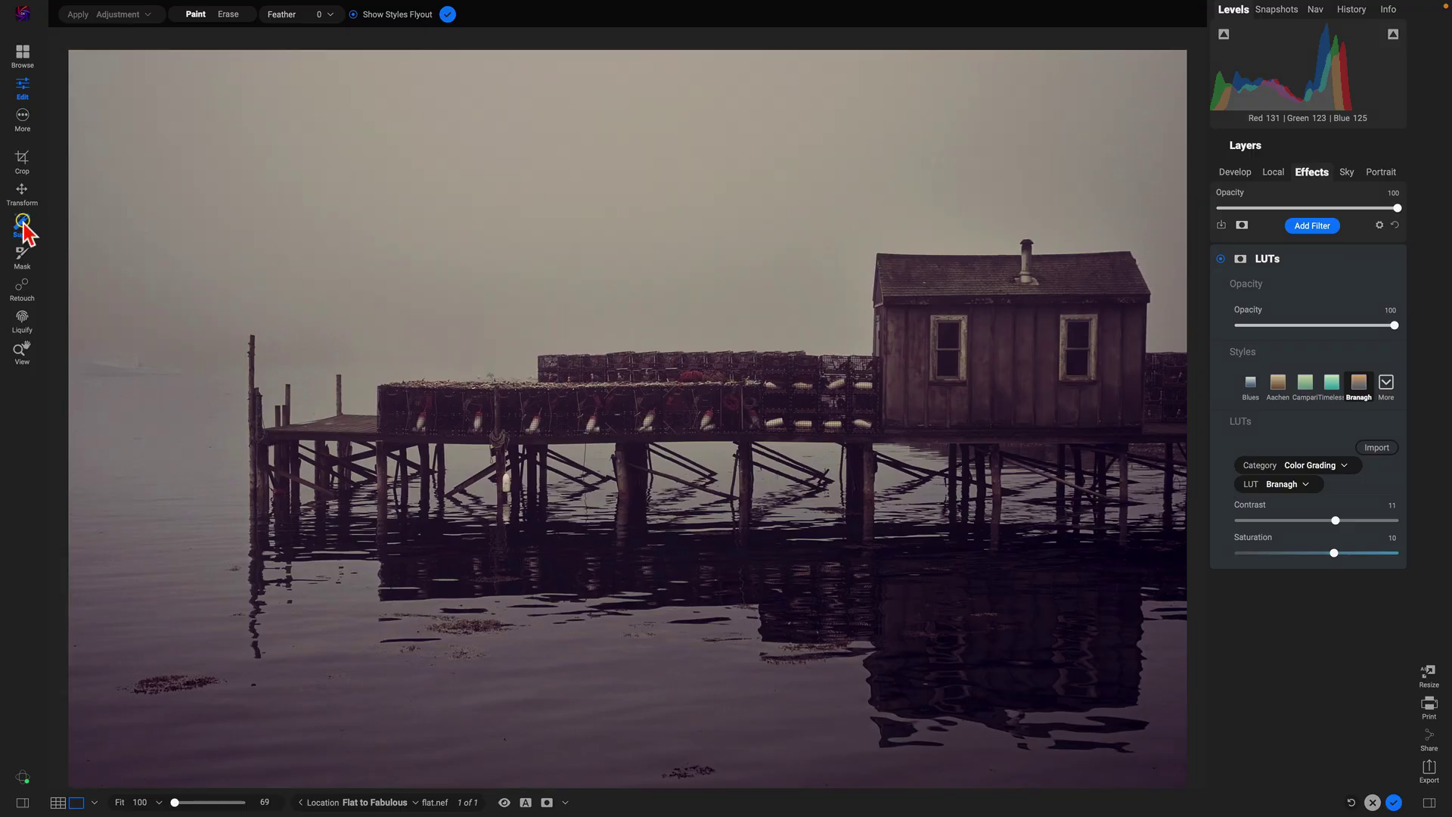
left_click(1015, 348)
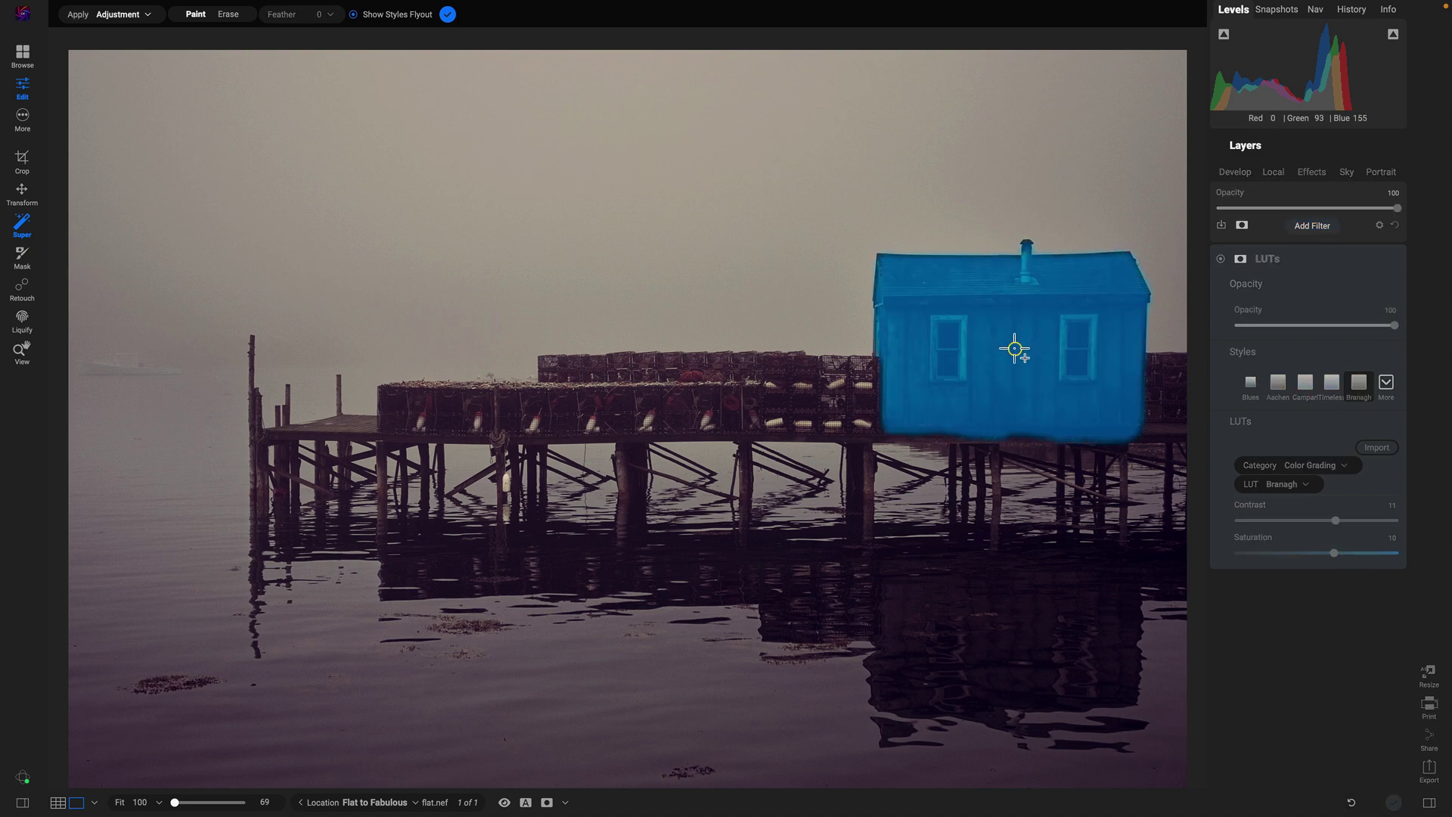
mouse_move(1059, 195)
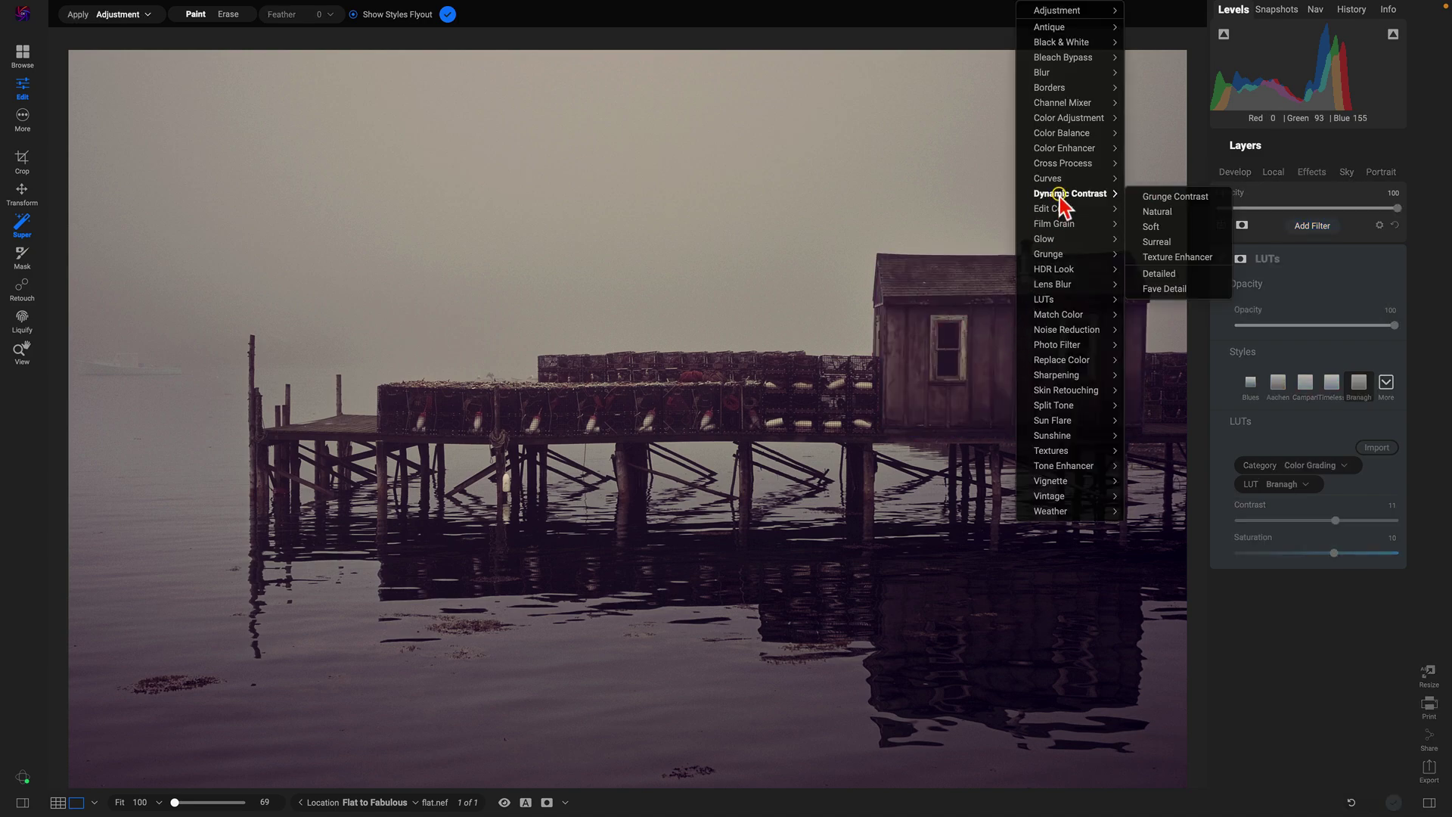
left_click(1159, 242)
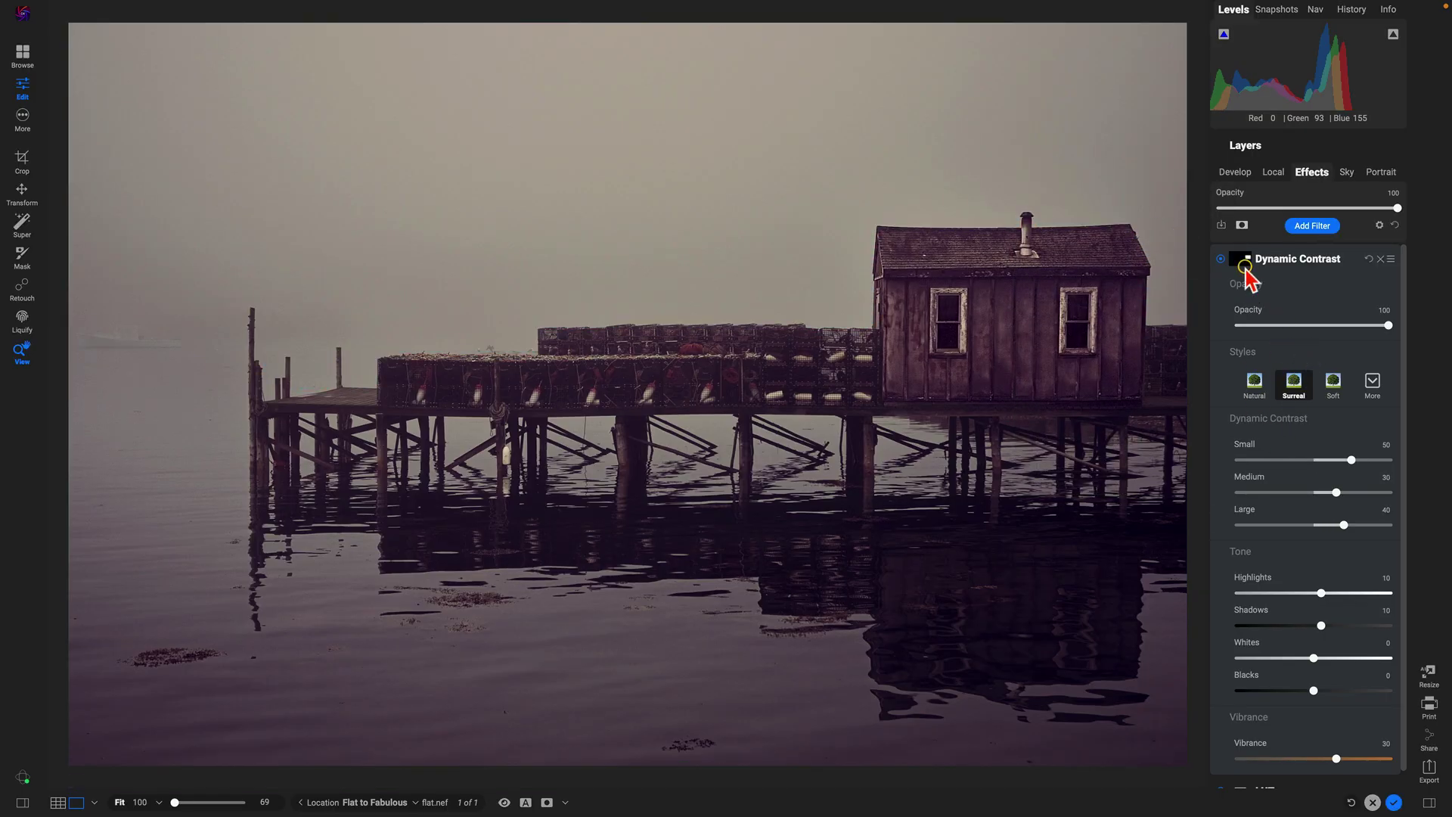
- Toggle the Dynamic Contrast filter off and on to compare the shack's detail
left_click(1223, 260)
left_click(1221, 260)
left_click(1220, 259)
left_click(1221, 260)
key("ctrl+p")
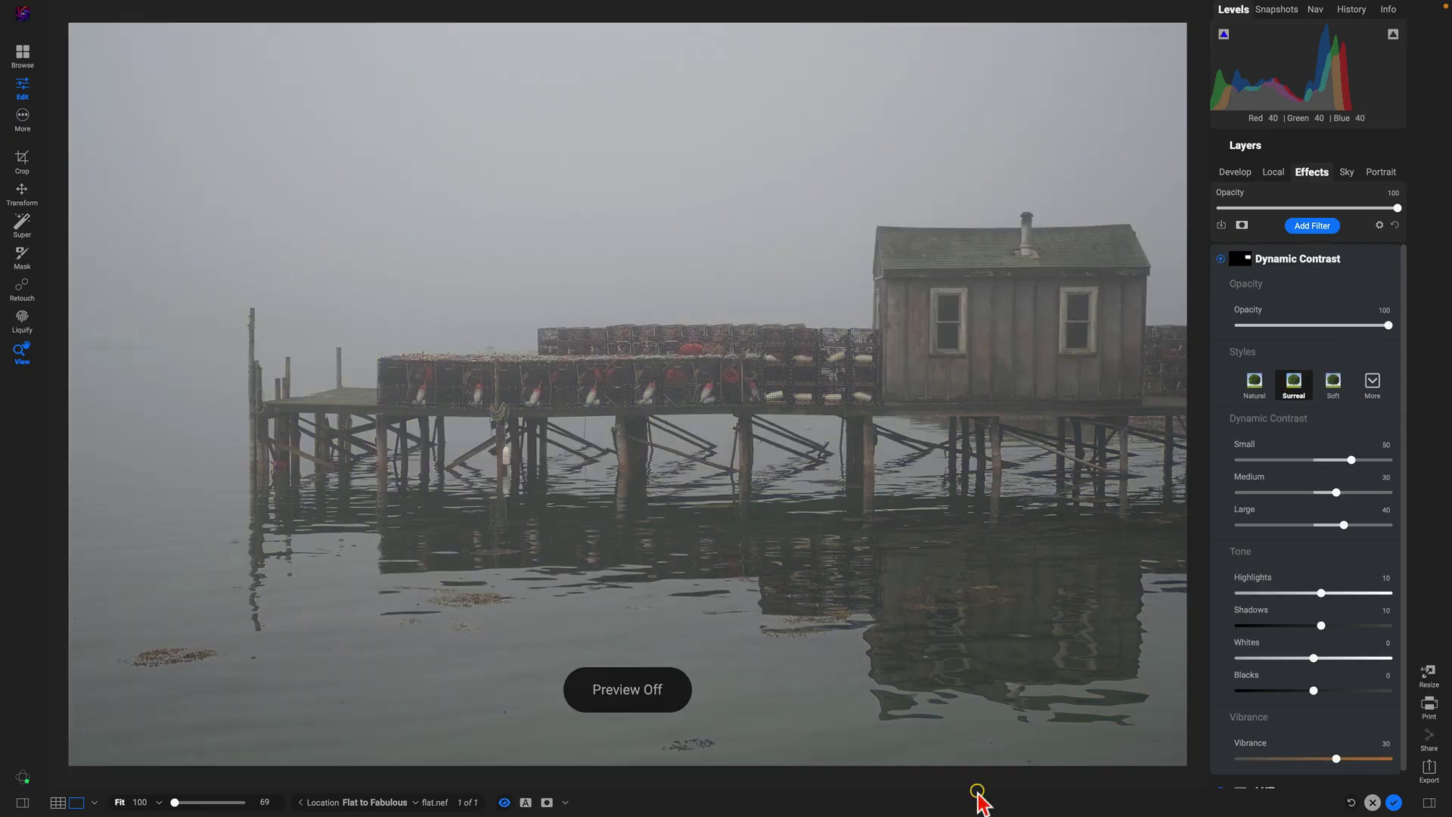
key("ctrl+p")
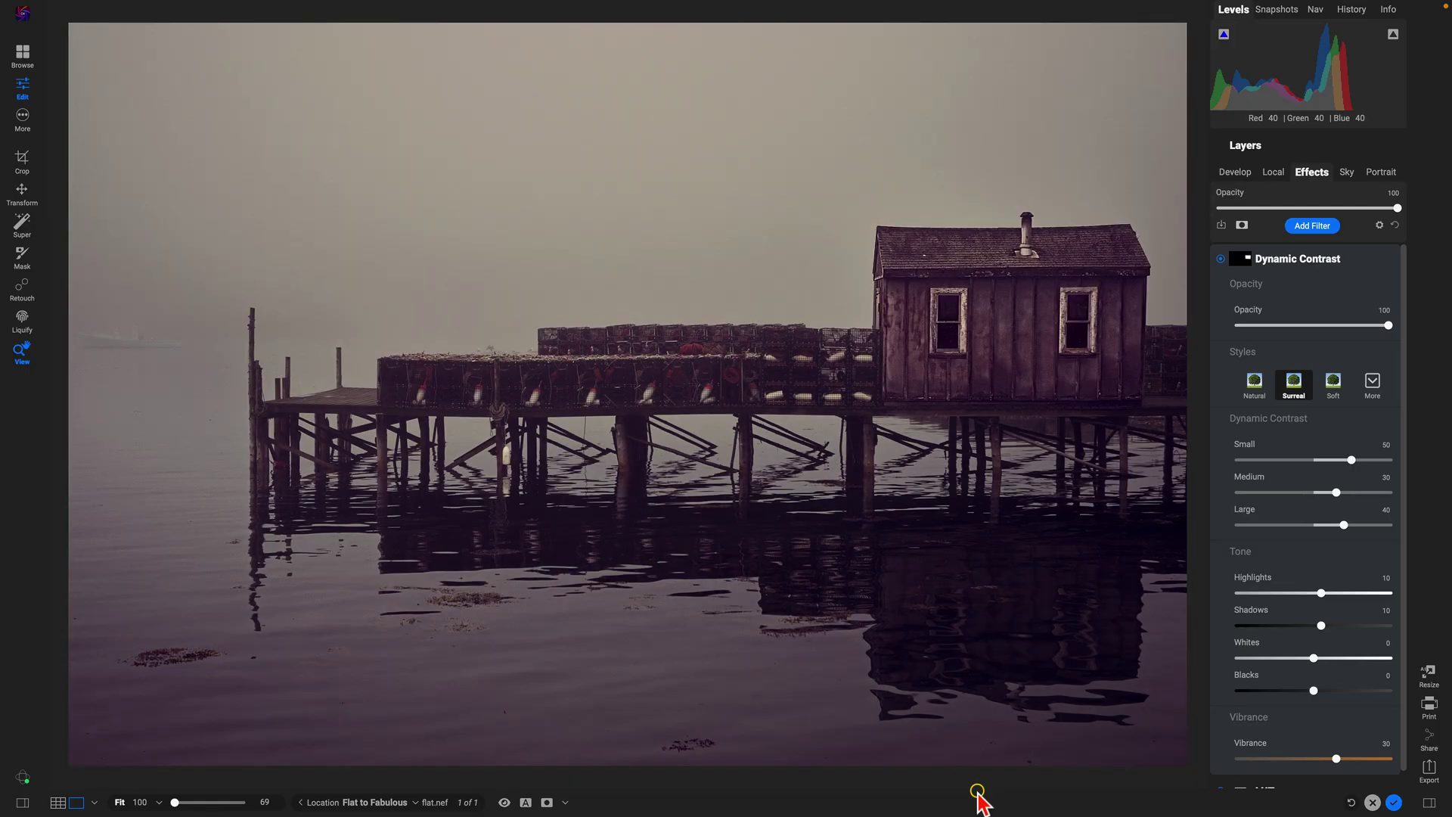
key("ctrl+p")
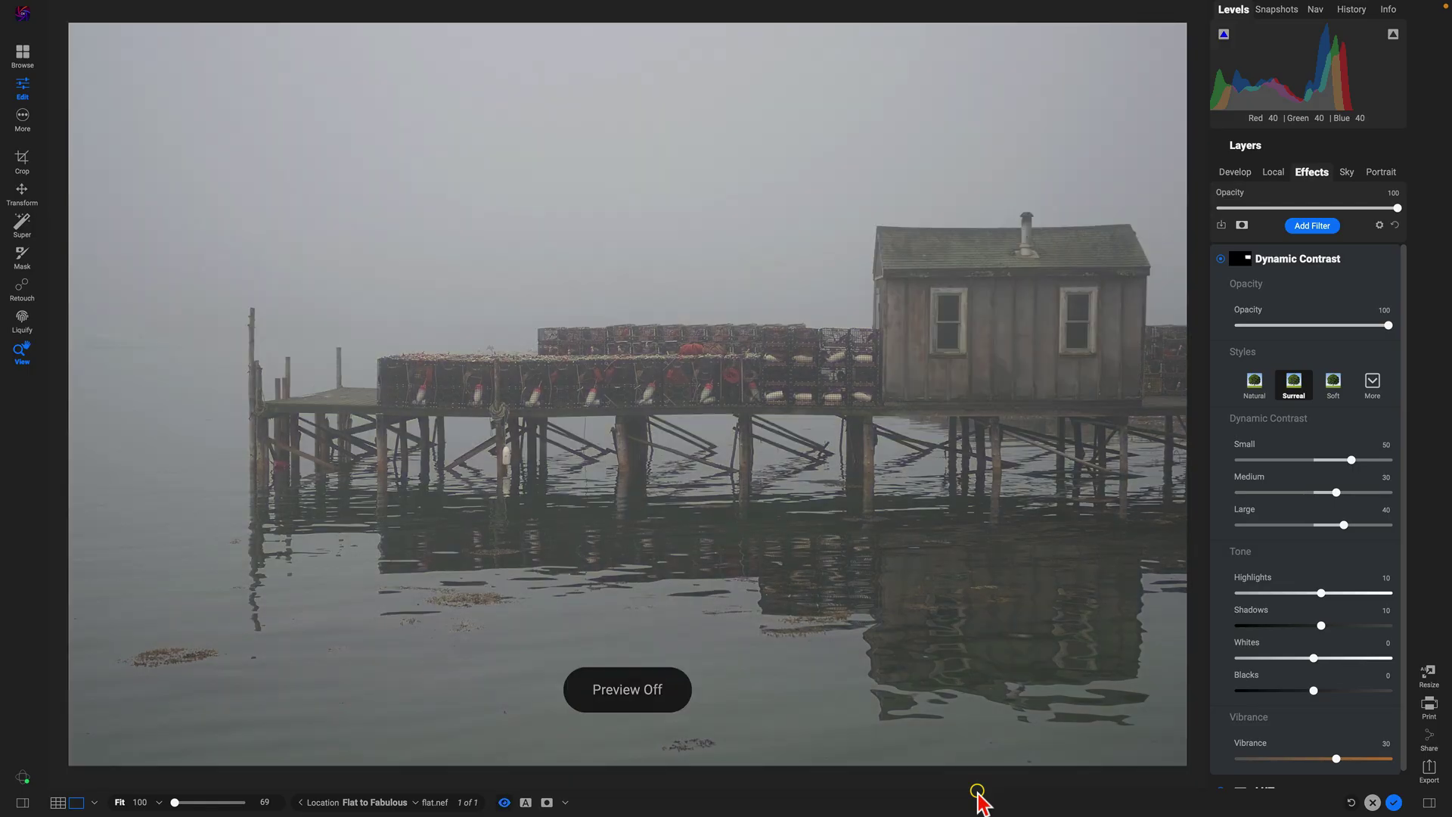
key("ctrl+p")
key("ctrl+p")
key("ctrl+p")
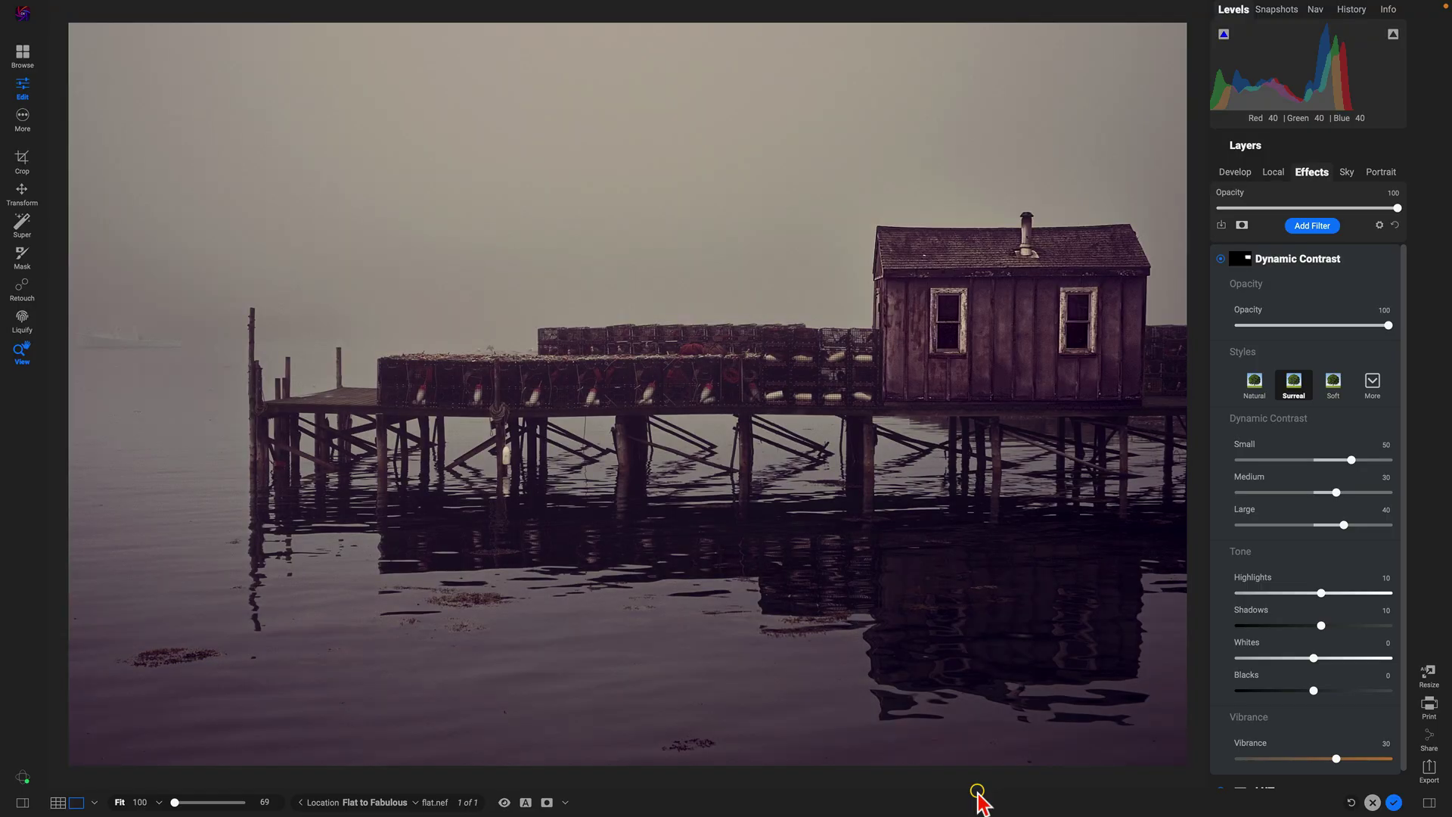